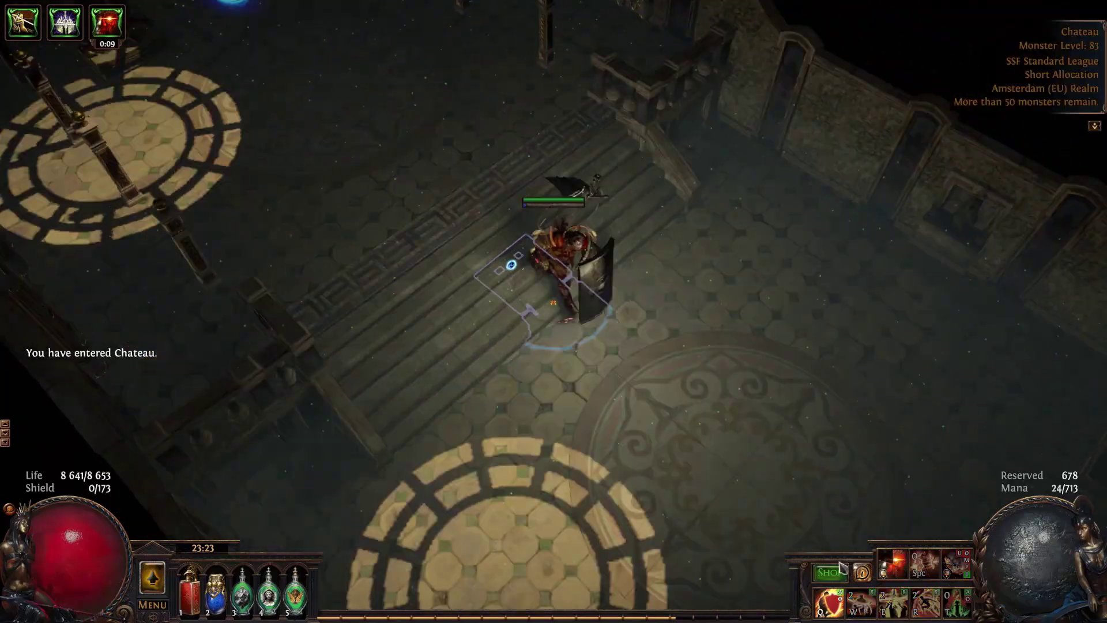
Activate the flasks in slots 2 to 5 and charge into the Barb Serpent pack in the Chateau garden.
{"action": "key", "text": "2"}
{"action": "key", "text": "3"}
{"action": "key", "text": "4"}
{"action": "key", "text": "5"}
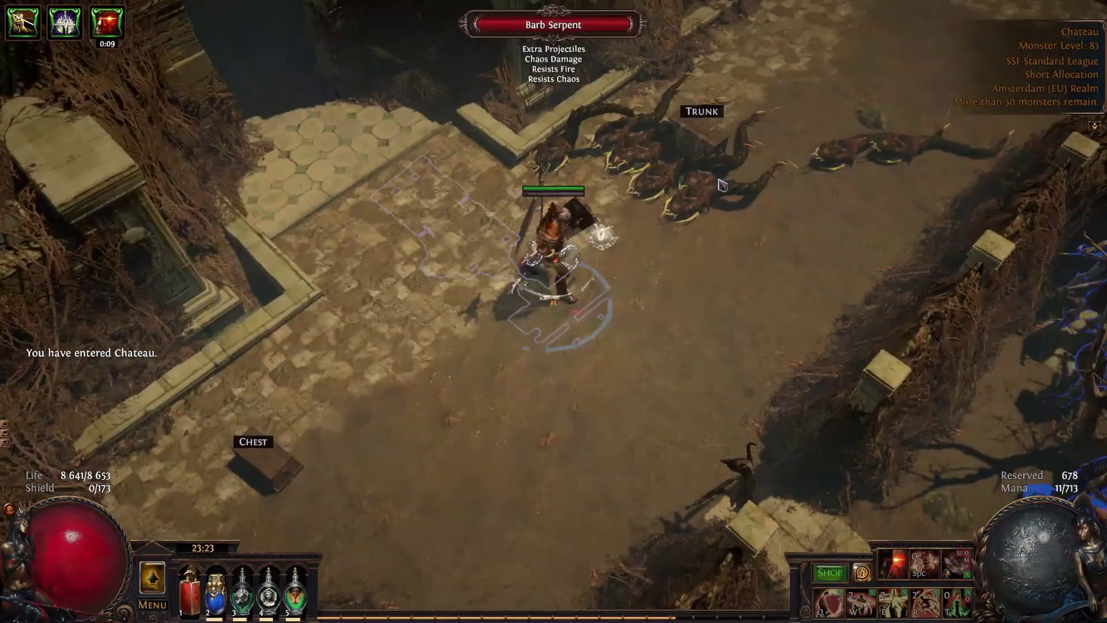
{"action": "key", "text": "q"}
{"action": "key", "text": "2"}
{"action": "key", "text": "3"}
{"action": "key", "text": "4"}
{"action": "key", "text": "5"}
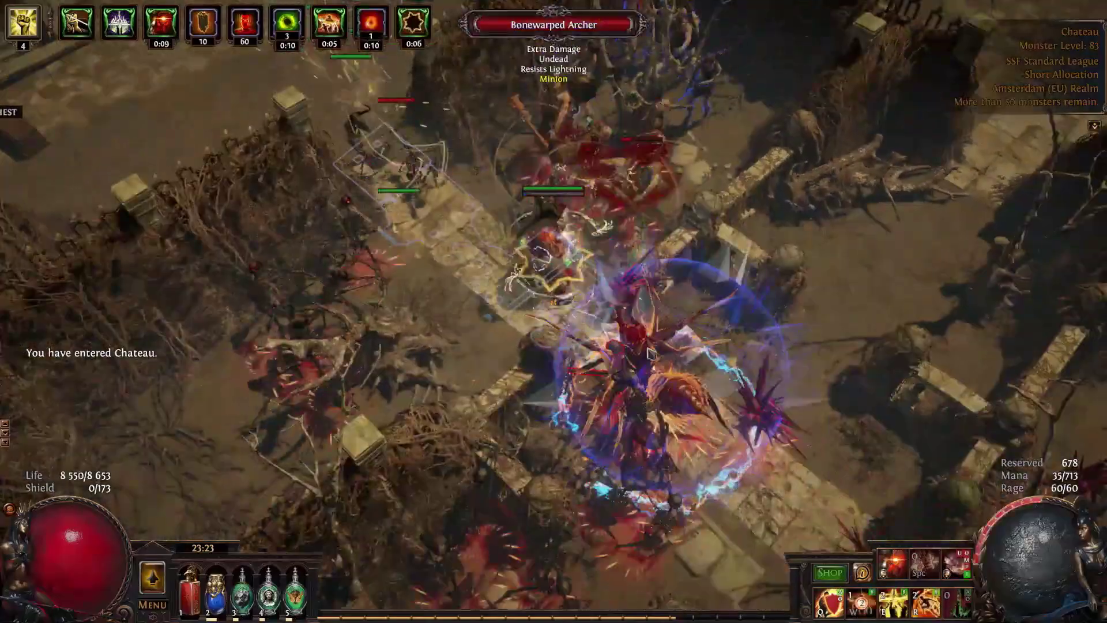
Charge along the overgrown garden paths and attack the monster packs, including the Shadow Stalkers.
{"action": "key", "text": "q"}
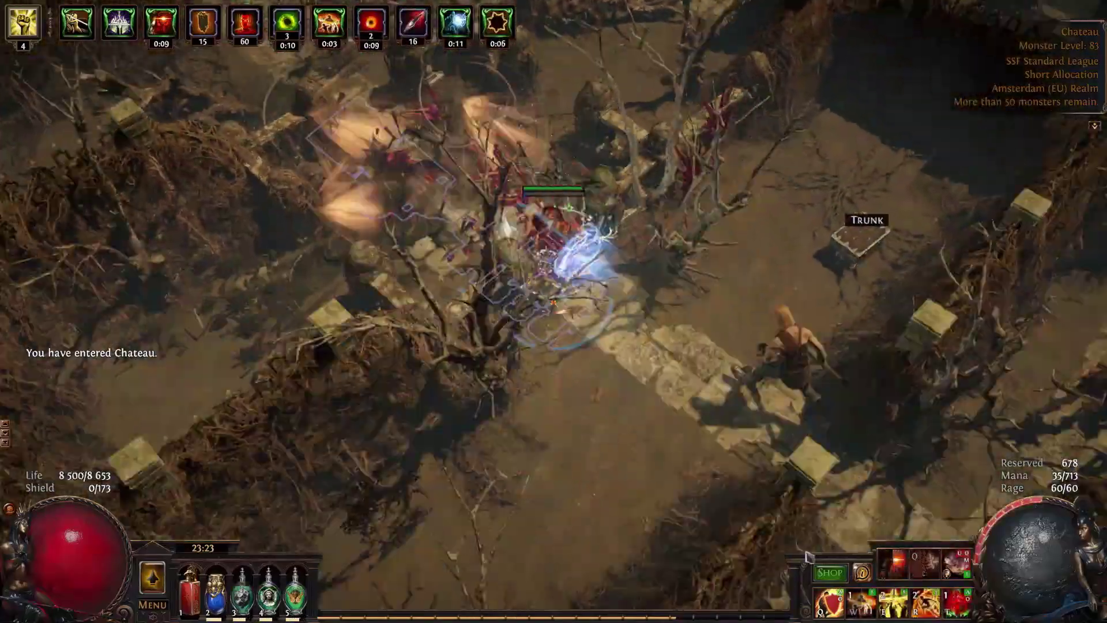
{"action": "key", "text": "q"}
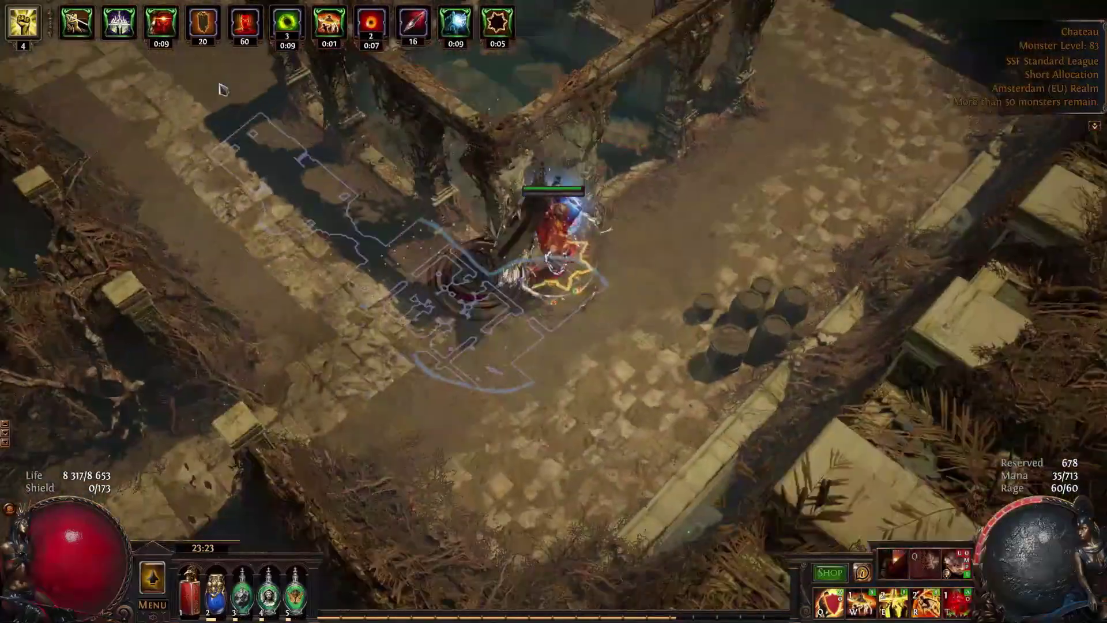
{"action": "left_click", "coordinate": [222, 89]}
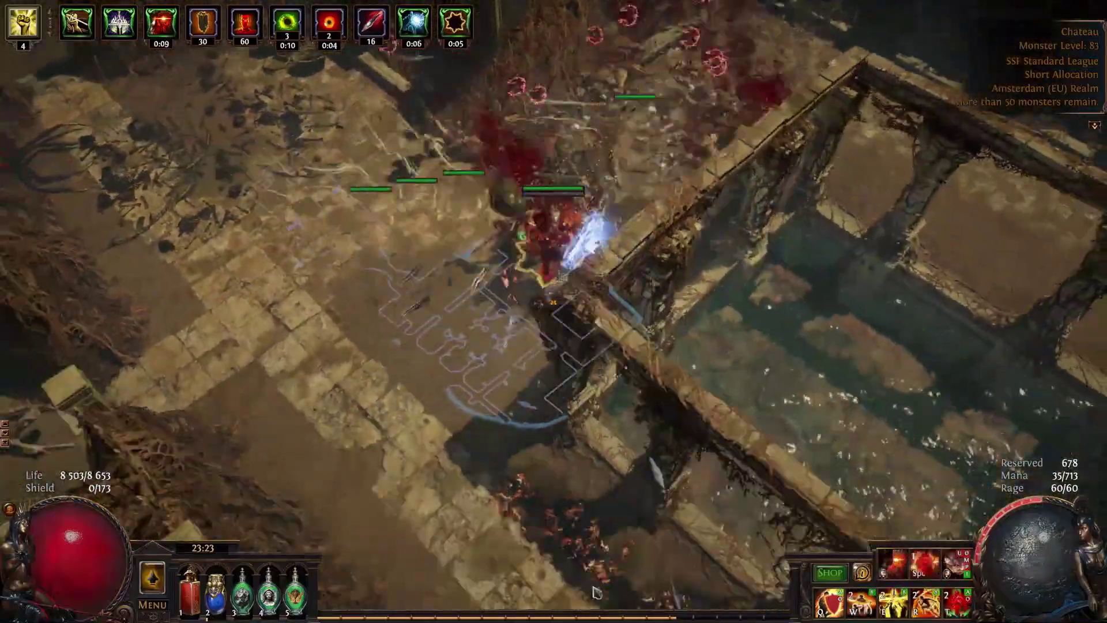
{"action": "left_click", "coordinate": [857, 538]}
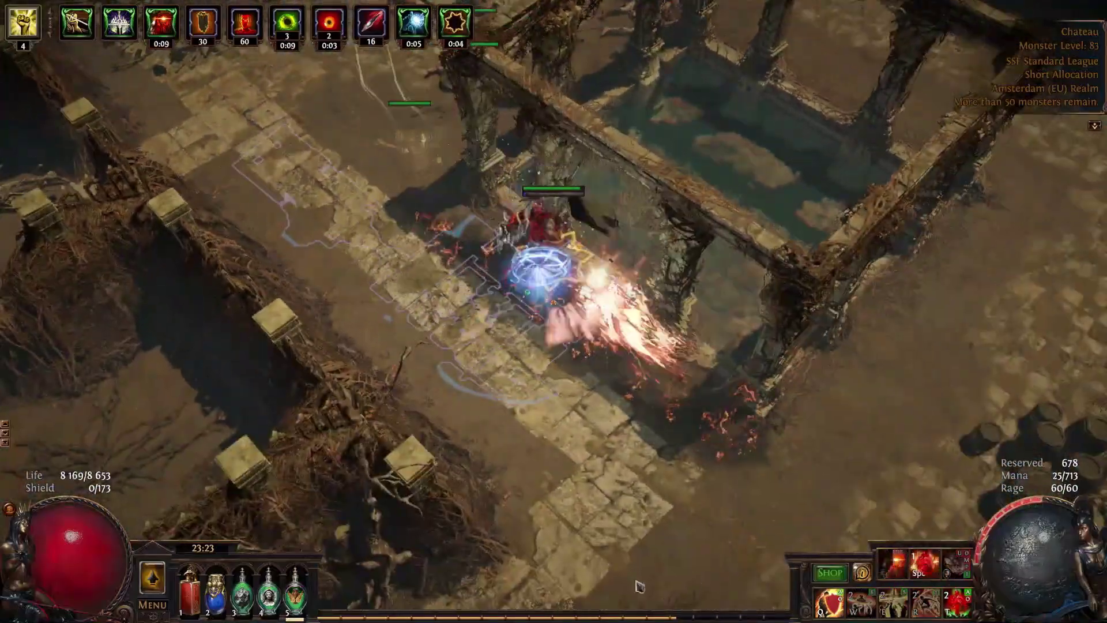
Refresh the flasks in slots 2 to 4 and charge past the waterside balustrade into the indoor hall.
{"action": "key", "text": "4"}
{"action": "key", "text": "3"}
{"action": "key", "text": "2"}
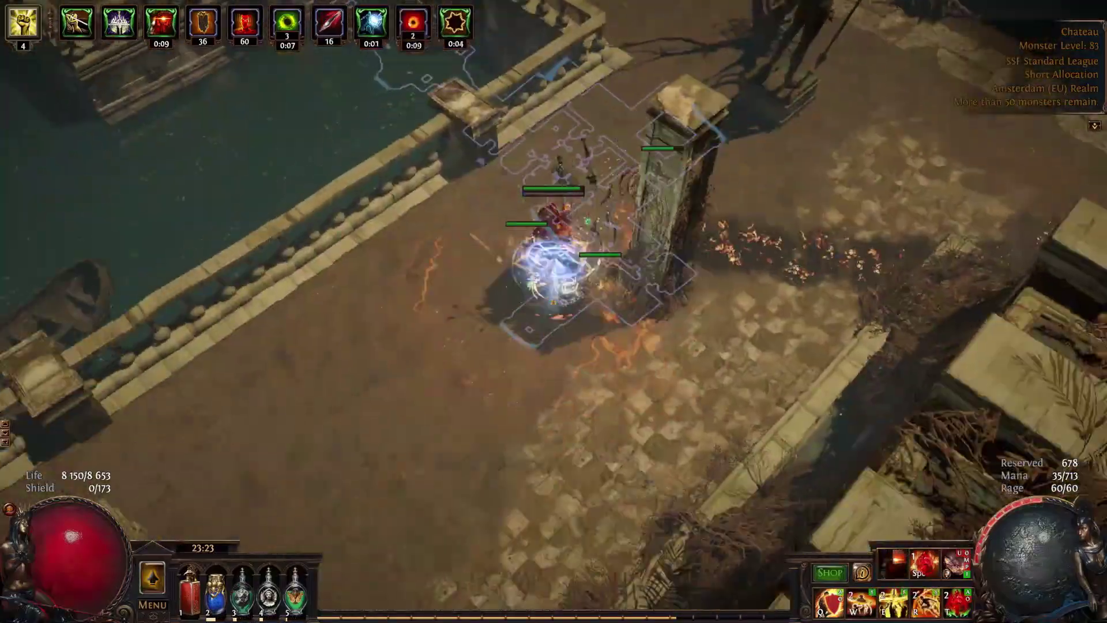
{"action": "key", "text": "q"}
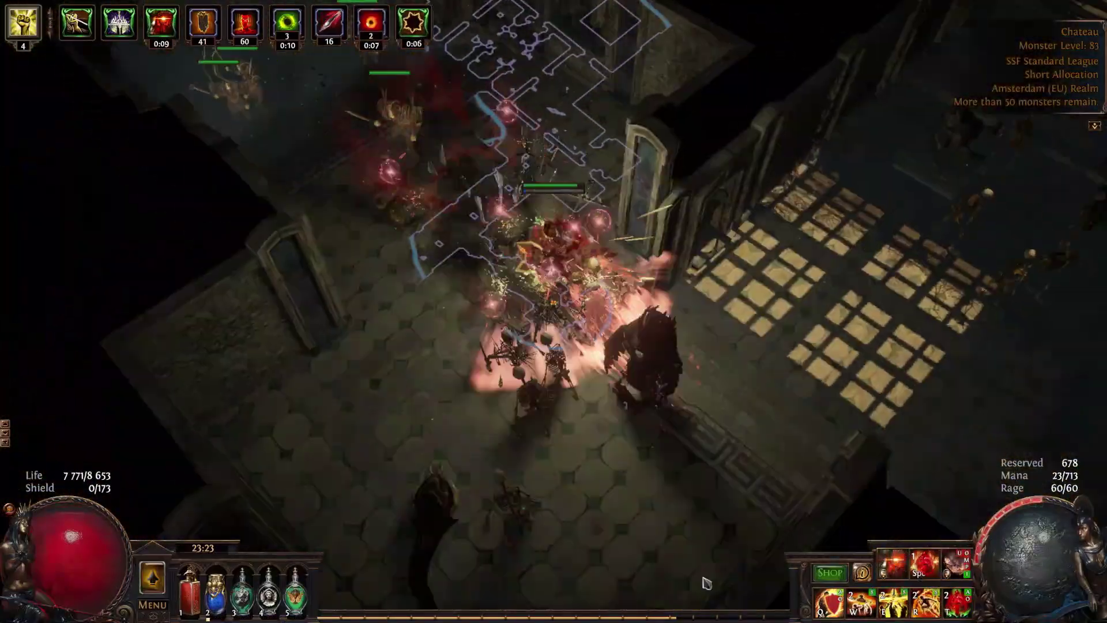
Reactivate flasks 2 to 5 and charge back and forth through the monster packs in the statue hall.
{"action": "key", "text": "2"}
{"action": "key", "text": "3"}
{"action": "key", "text": "4"}
{"action": "key", "text": "5"}
{"action": "key", "text": "q"}
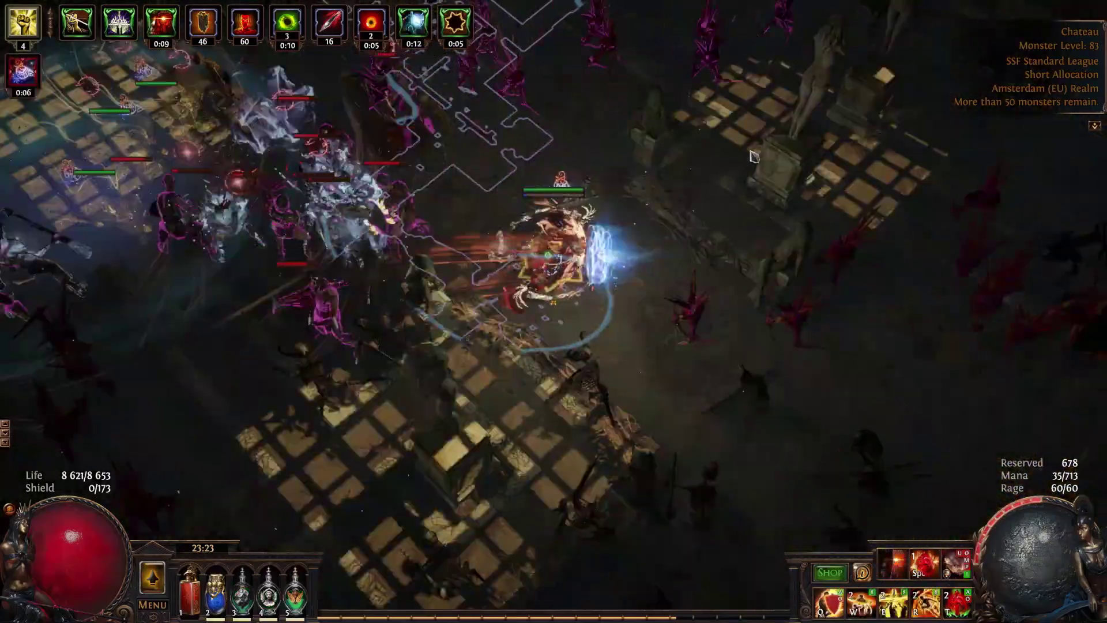
{"action": "key", "text": "q"}
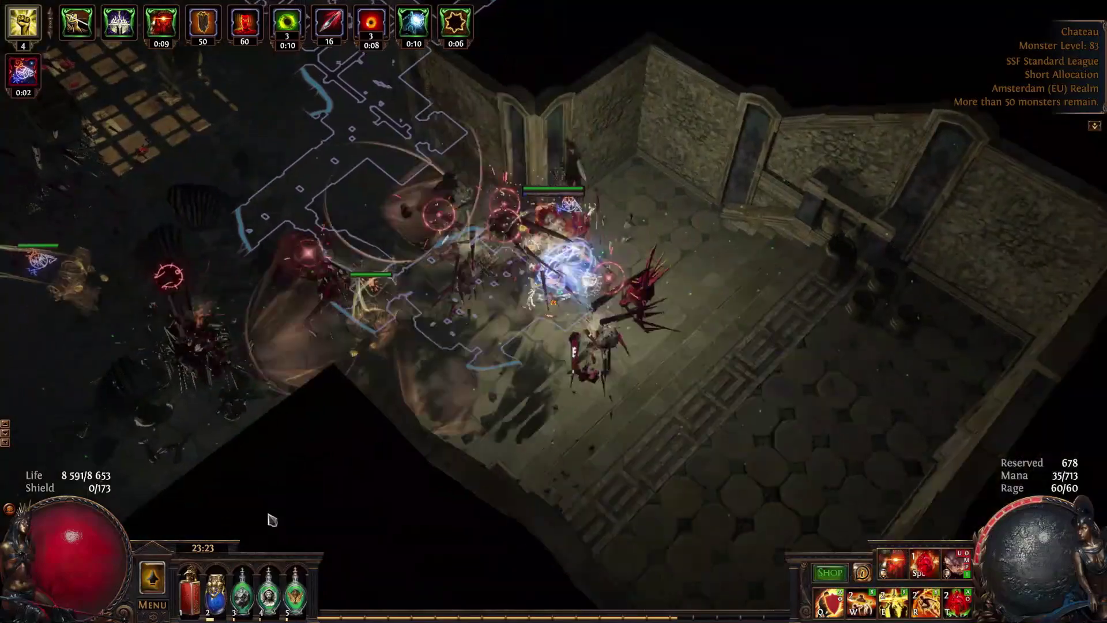
{"action": "key", "text": "q"}
{"action": "key", "text": "q"}
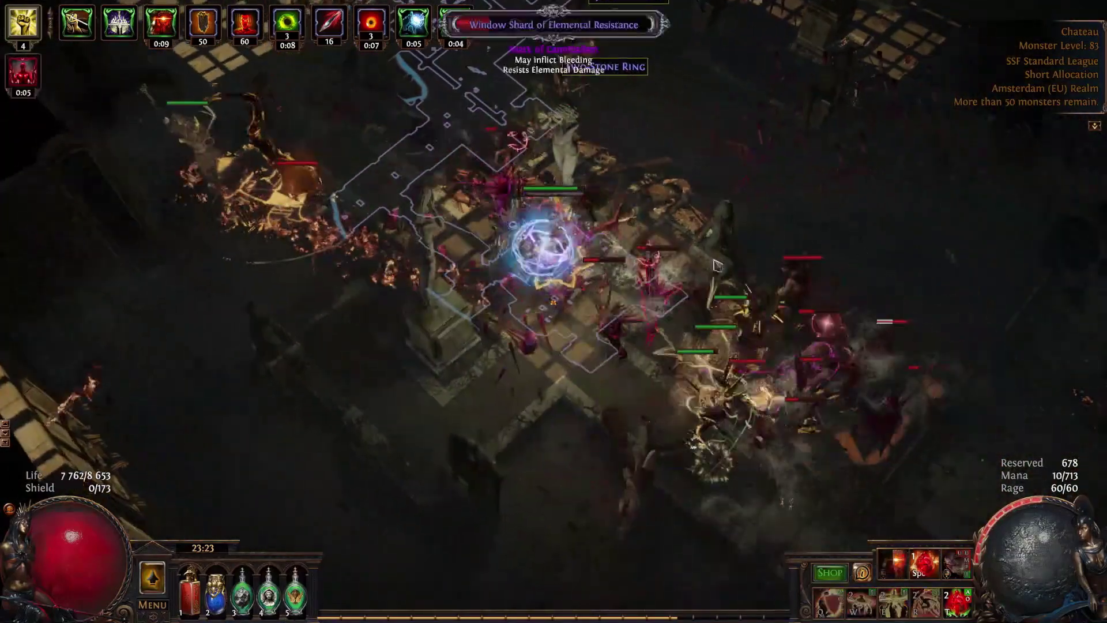
Refresh flasks 2 to 5 and fight from the statue hall into the next room against Grimestrider the Stinking.
{"action": "left_click", "coordinate": [717, 265]}
{"action": "key", "text": "2"}
{"action": "key", "text": "3"}
{"action": "key", "text": "4"}
{"action": "key", "text": "5"}
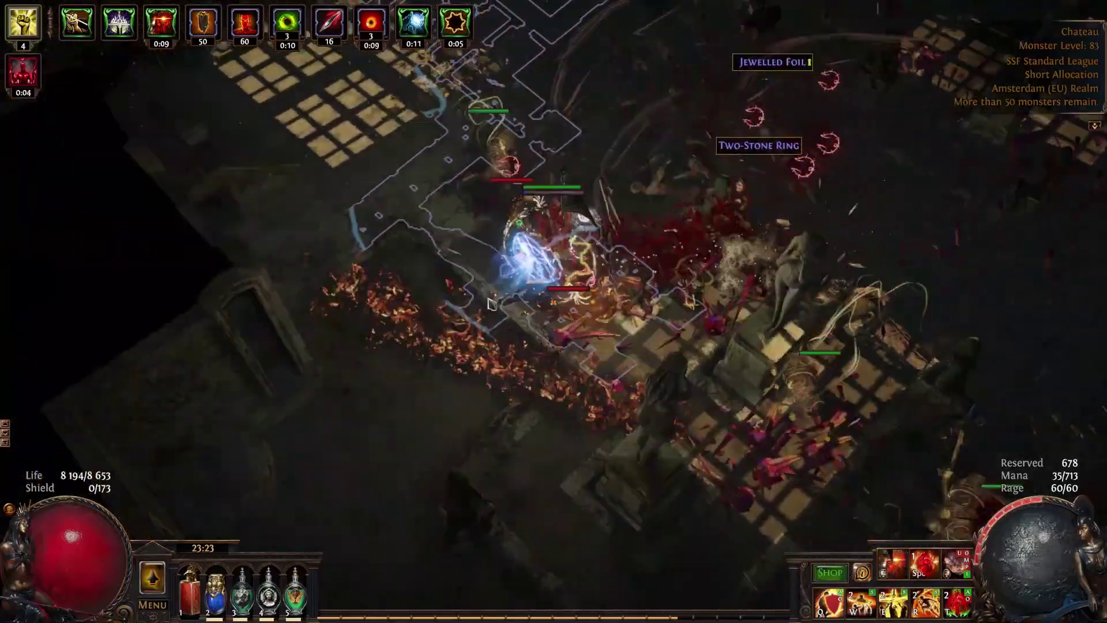
{"action": "key", "text": "q"}
{"action": "key", "text": "q"}
{"action": "key", "text": "q"}
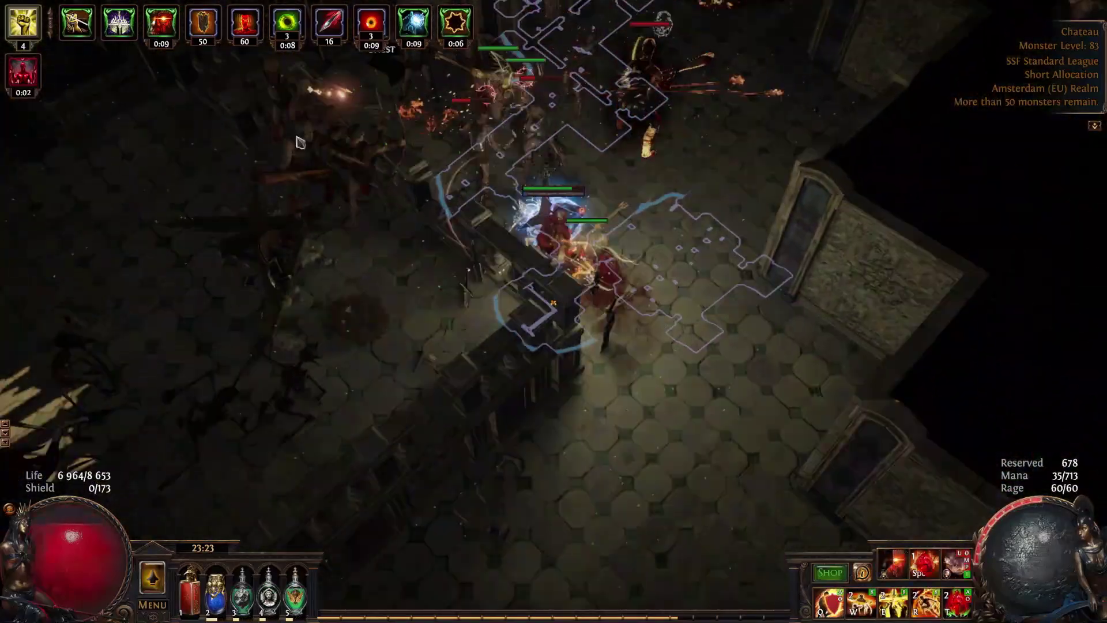
{"action": "key", "text": "q"}
Charge through the spike-filled Chateau rooms and clear their monsters, leaving the dropped currency behind.
{"action": "key", "text": "q"}
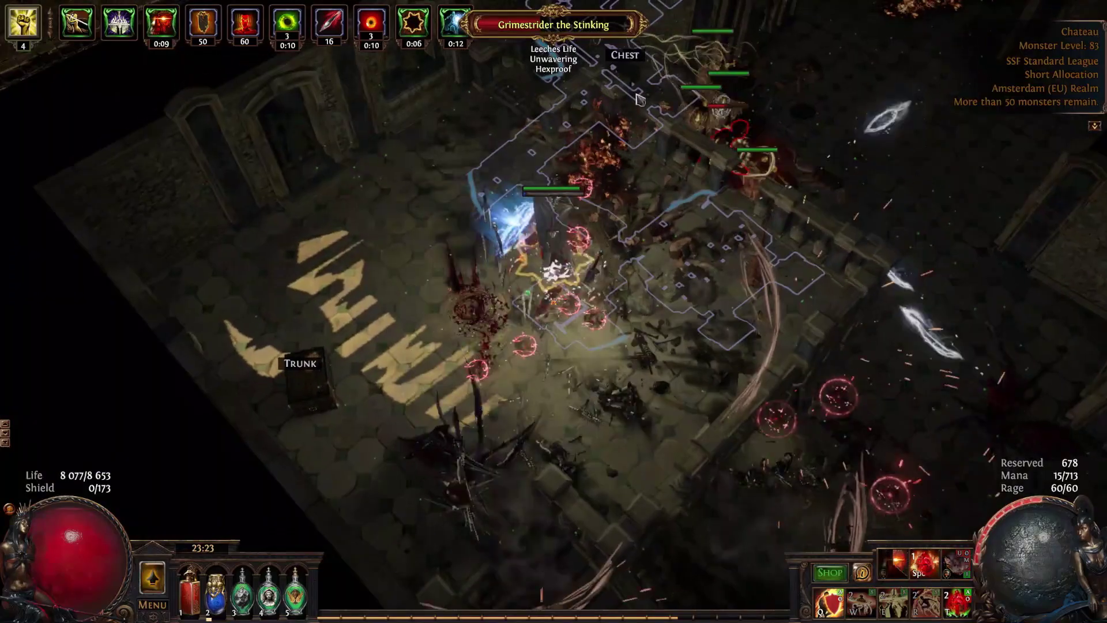
{"action": "key", "text": "q"}
{"action": "key", "text": "q"}
{"action": "key", "text": "q"}
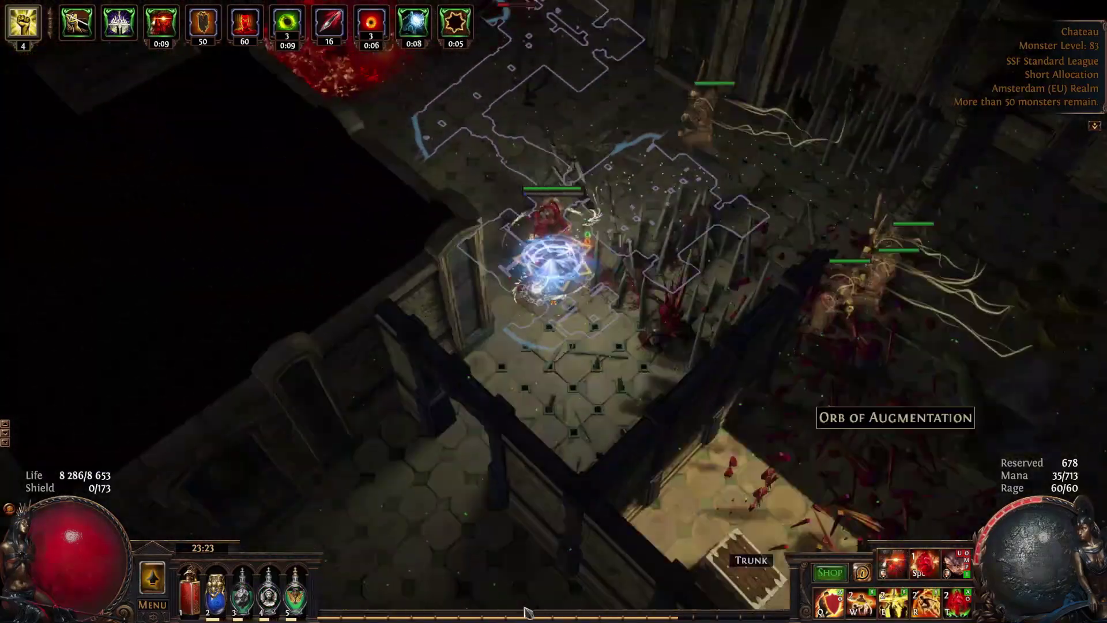
{"action": "key", "text": "q"}
{"action": "key", "text": "q"}
{"action": "key", "text": "q"}
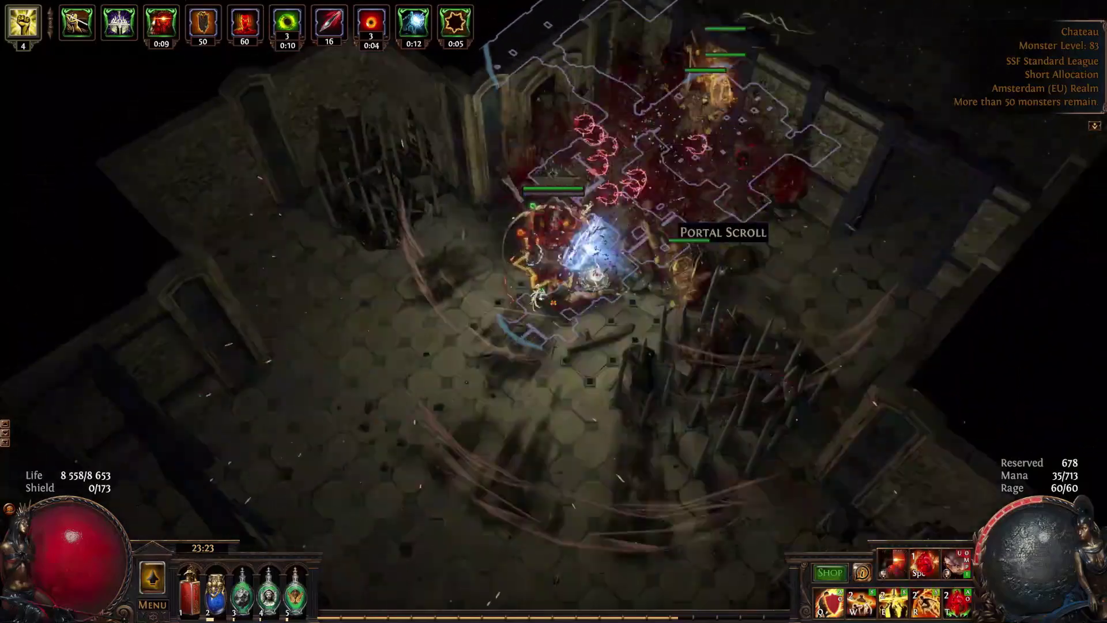
Fight past the Corrupted Beast in the hall with circular floor light and descend the stairs to the boss courtyard.
{"action": "key", "text": "q"}
{"action": "key", "text": "q"}
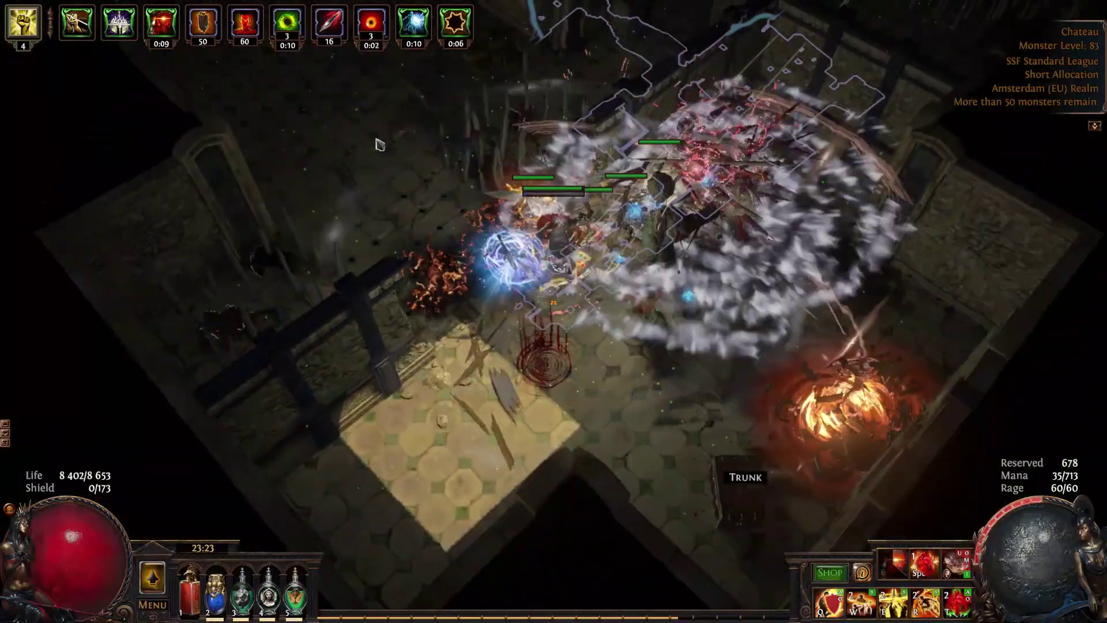
{"action": "key", "text": "q"}
{"action": "key", "text": "q"}
{"action": "key", "text": "q"}
{"action": "key", "text": "q"}
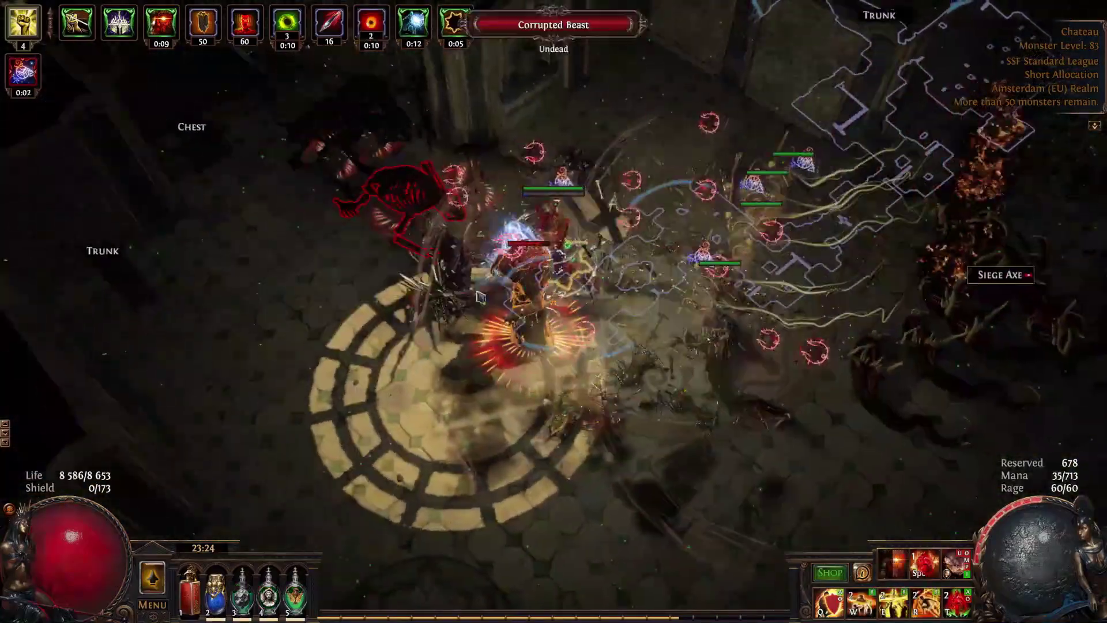
{"action": "key", "text": "q"}
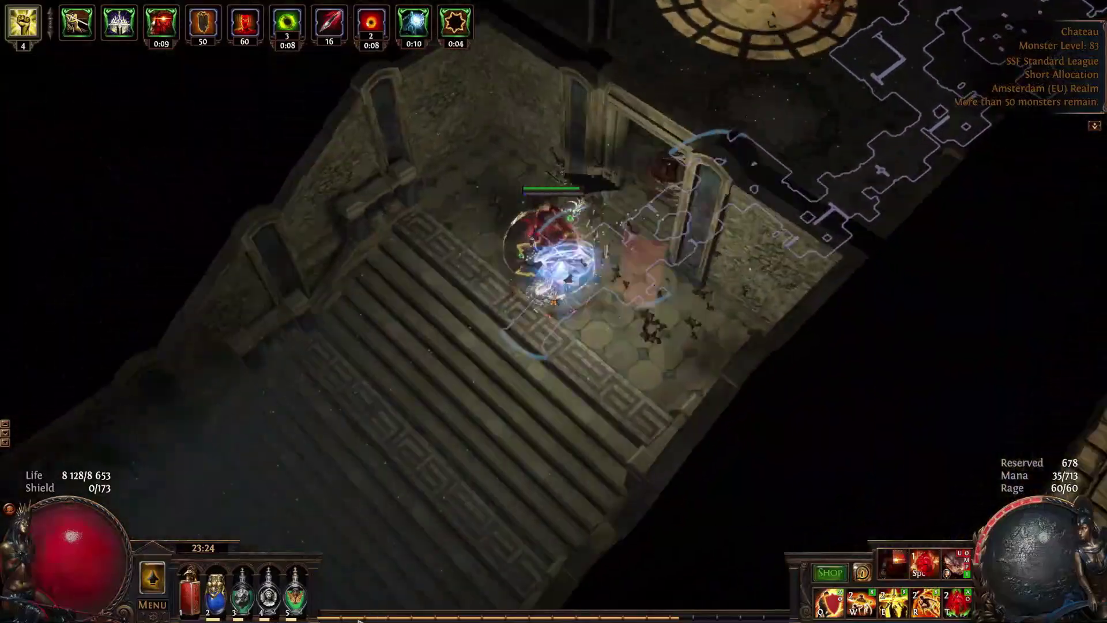
{"action": "key", "text": "q"}
{"action": "key", "text": "q"}
{"action": "key", "text": "q"}
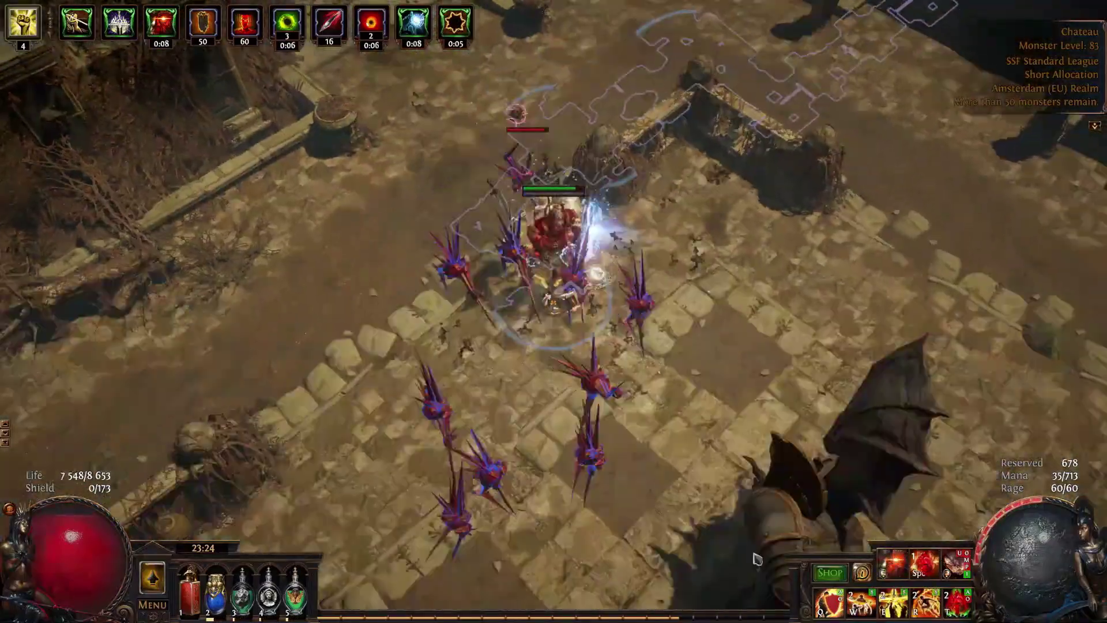
Use the attack and buff skills to kill the map boss Hephaeus, The Hammer, in the paved courtyard.
{"action": "key", "text": "w"}
{"action": "key", "text": "e"}
{"action": "key", "text": "q"}
{"action": "key", "text": "space"}
{"action": "key", "text": "t"}
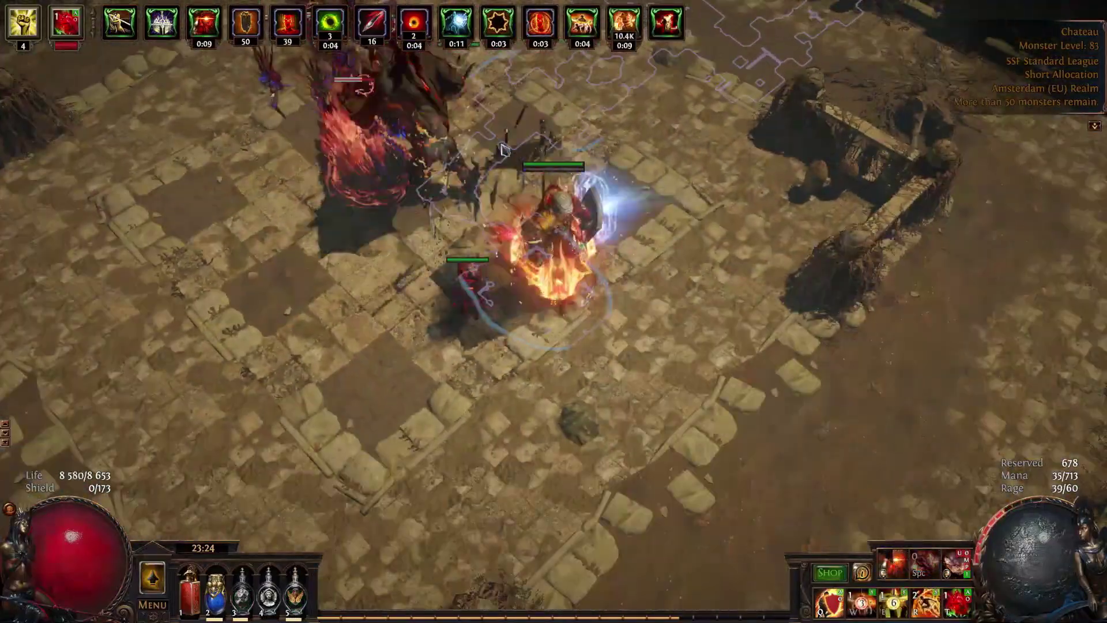
{"action": "key", "text": "w"}
{"action": "key", "text": "q"}
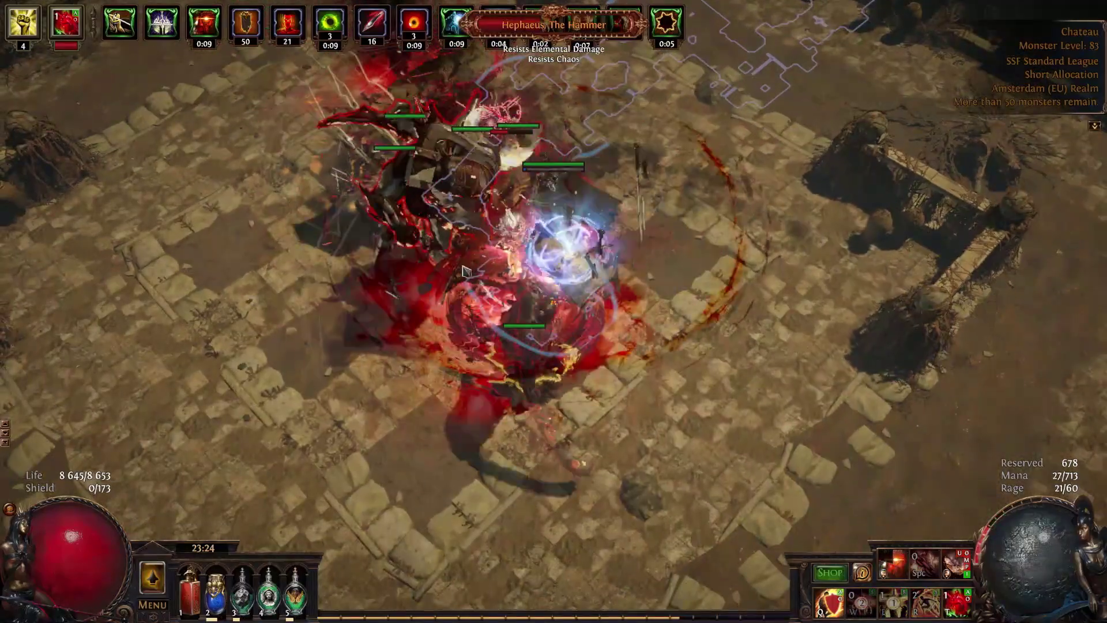
{"action": "key", "text": "q"}
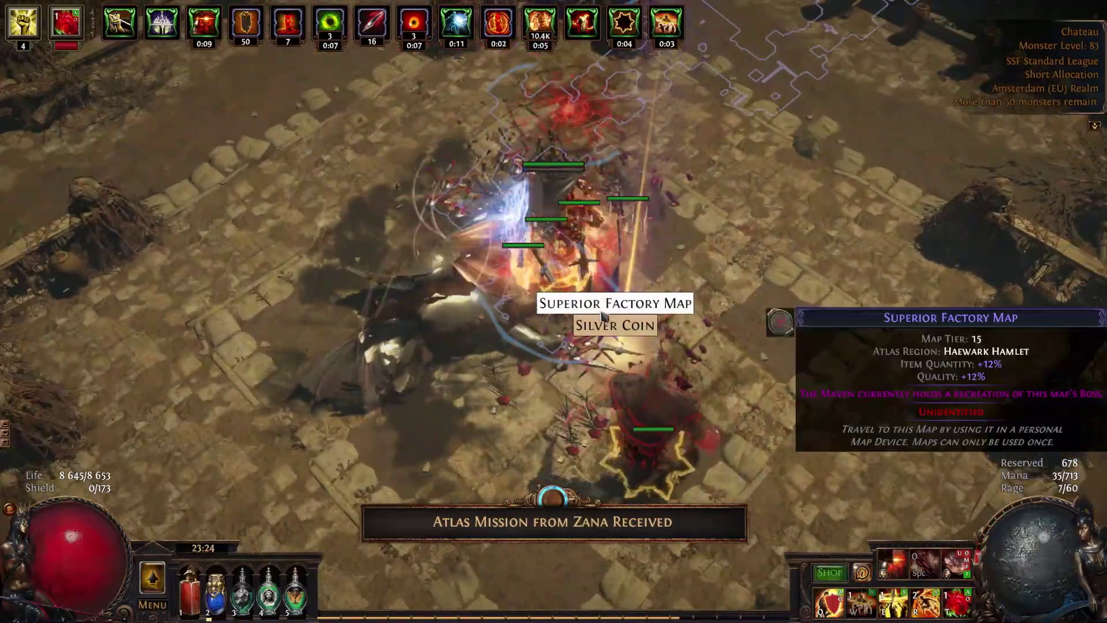
Leave the boss courtyard, use flasks 2 to 5, and charge across the stone bridge to the unexplored garden.
{"action": "key", "text": "q"}
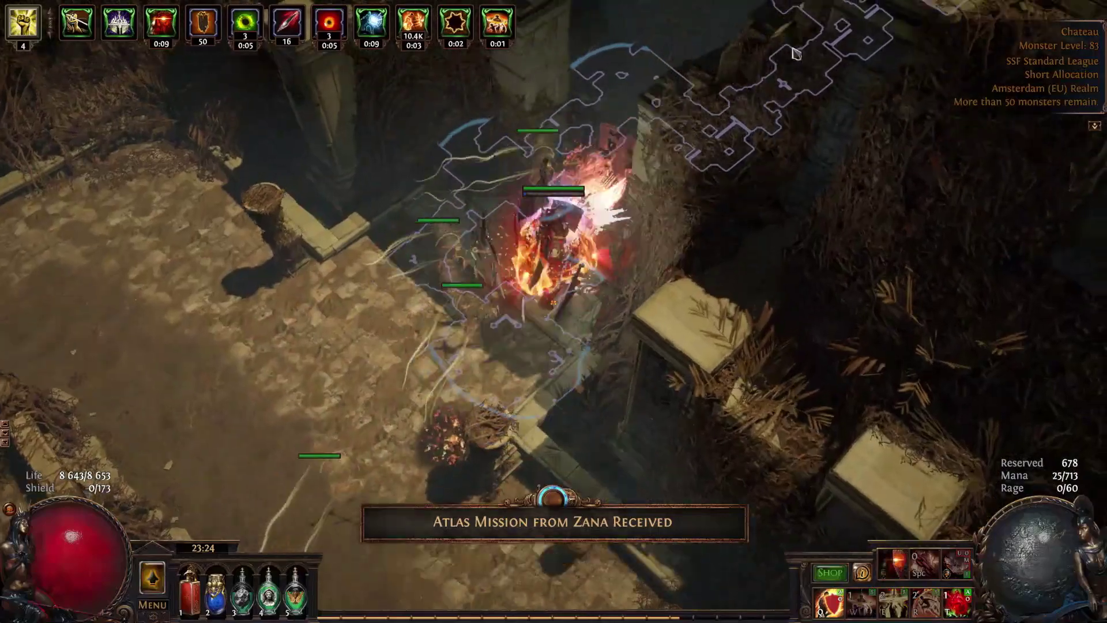
{"action": "key", "text": "2"}
{"action": "key", "text": "3"}
{"action": "key", "text": "4"}
{"action": "key", "text": "5"}
{"action": "key", "text": "q"}
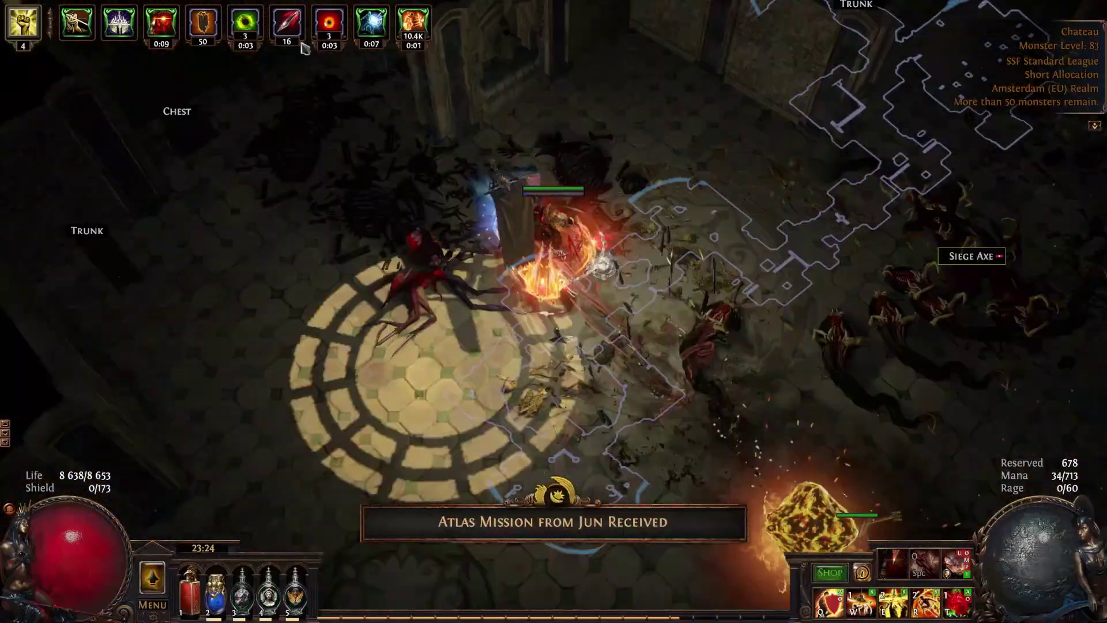
{"action": "key", "text": "q"}
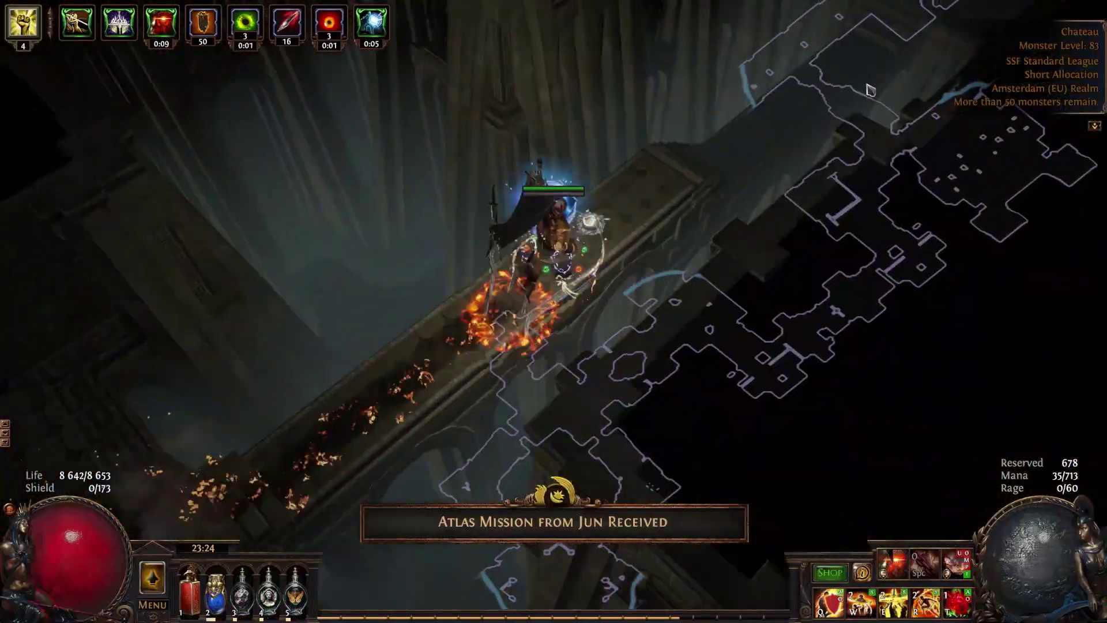
{"action": "key", "text": "q"}
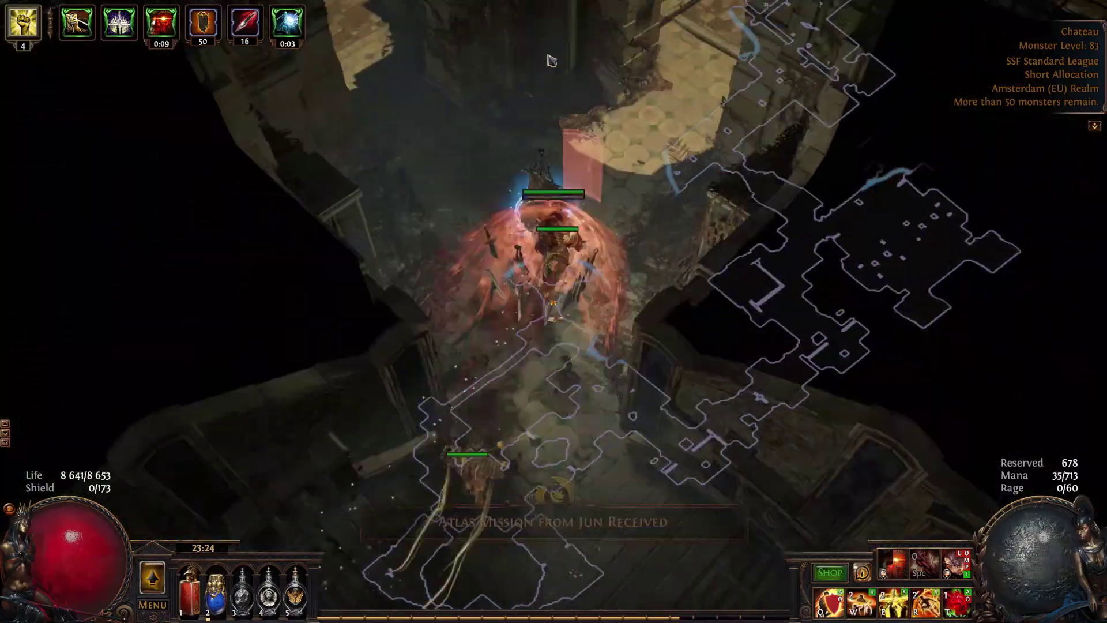
{"action": "key", "text": "q"}
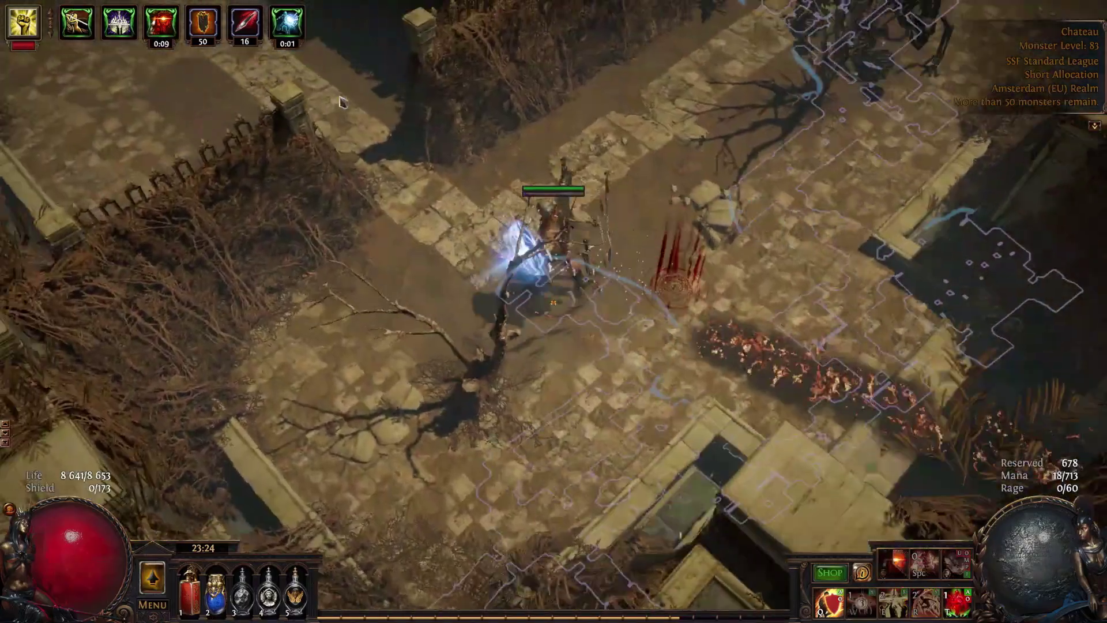
Charge along the hedge-lined garden and attack the remaining monster packs.
{"action": "key", "text": "q"}
{"action": "key", "text": "w"}
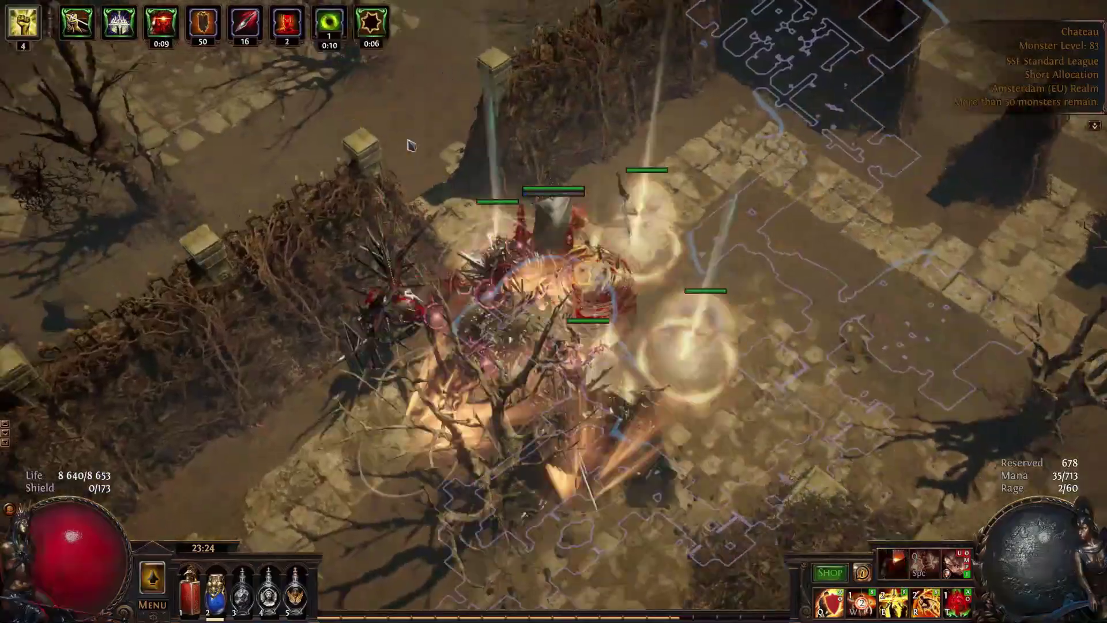
{"action": "key", "text": "q"}
{"action": "key", "text": "q"}
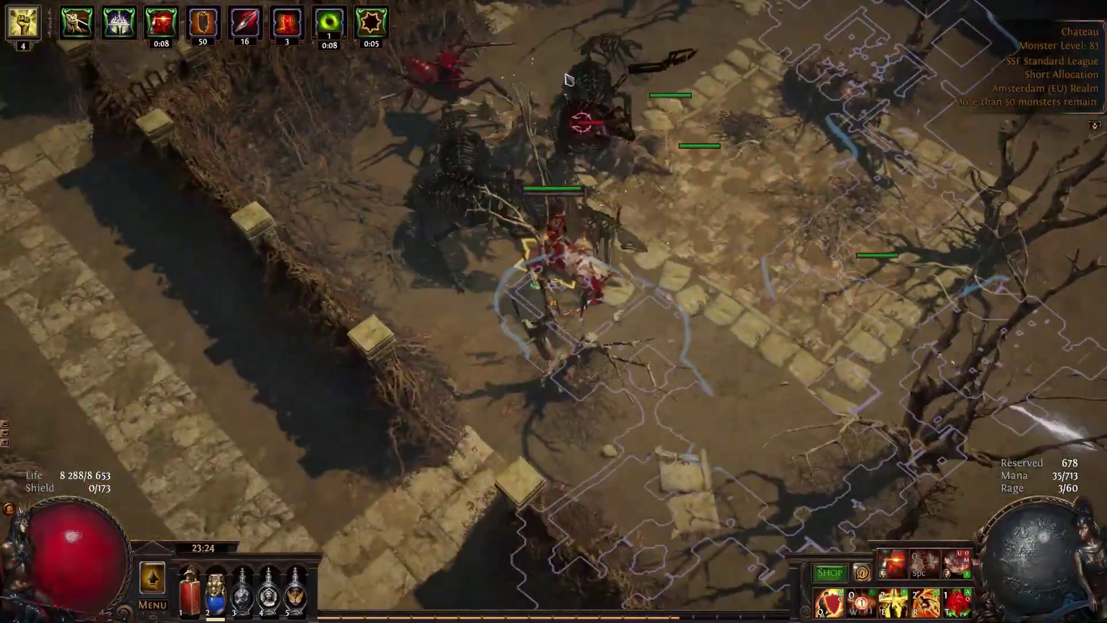
{"action": "key", "text": "w"}
{"action": "left_click", "coordinate": [446, 592]}
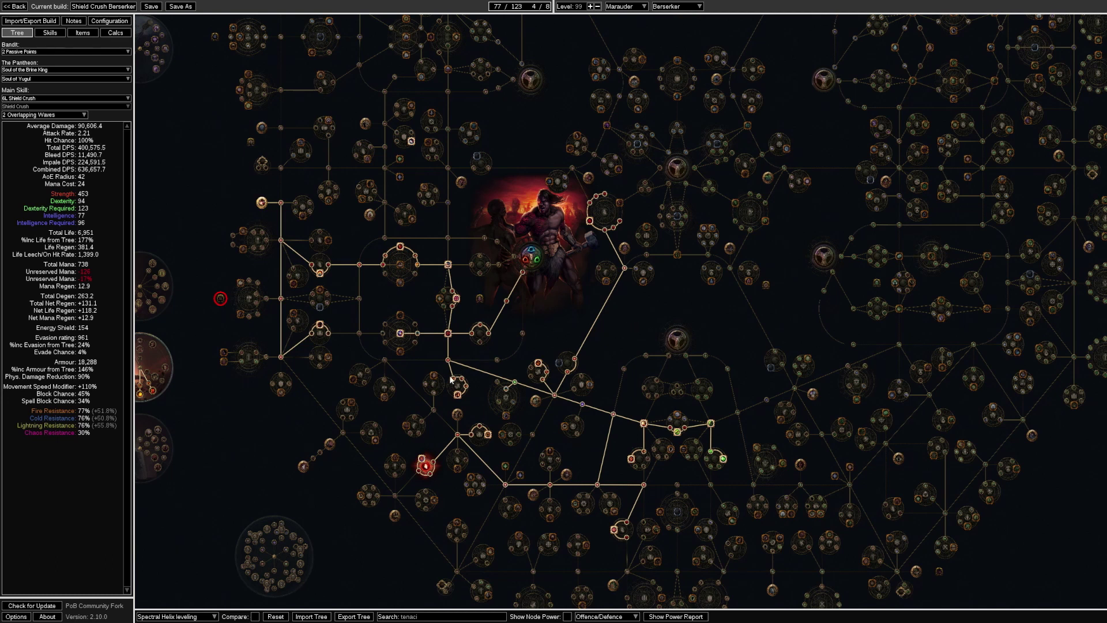
In Path of Building, load the Shield Crush Respec passive tree for the Shield Crush Berserker build.
{"action": "mouse_move", "coordinate": [459, 397]}
{"action": "left_click", "coordinate": [173, 616]}
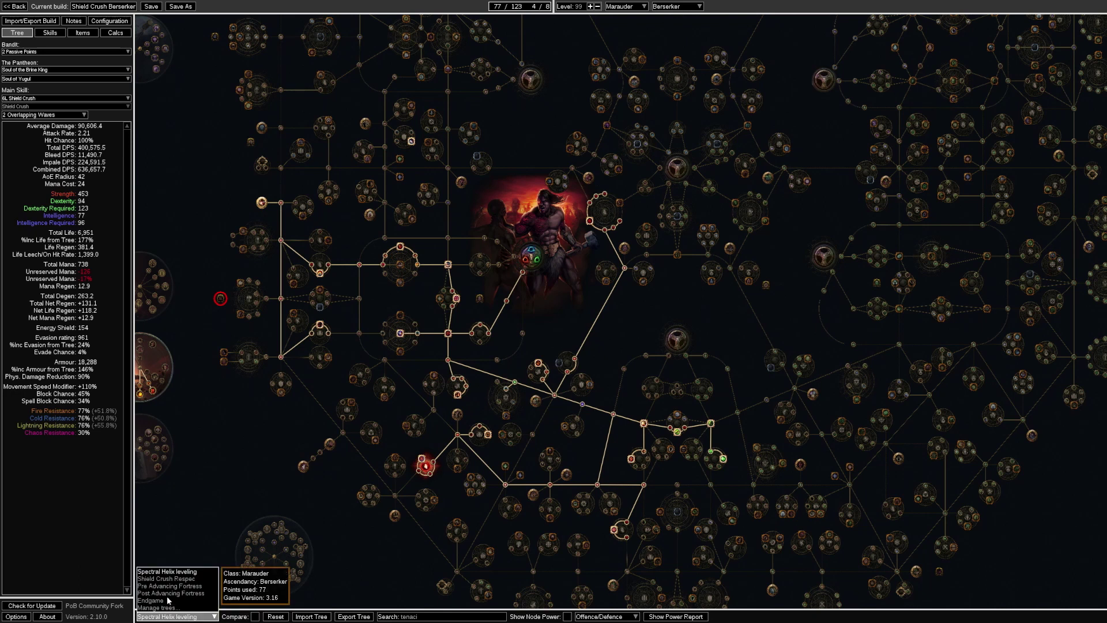
{"action": "left_click", "coordinate": [159, 584]}
Examine the effects of the allocated Impale Mastery node on the Shield Crush Respec tree.
{"action": "left_click_drag", "start_coordinate": [572, 311], "coordinate": [609, 281]}
{"action": "scroll", "coordinate": [585, 308], "scroll_direction": "up", "scroll_amount": 1}
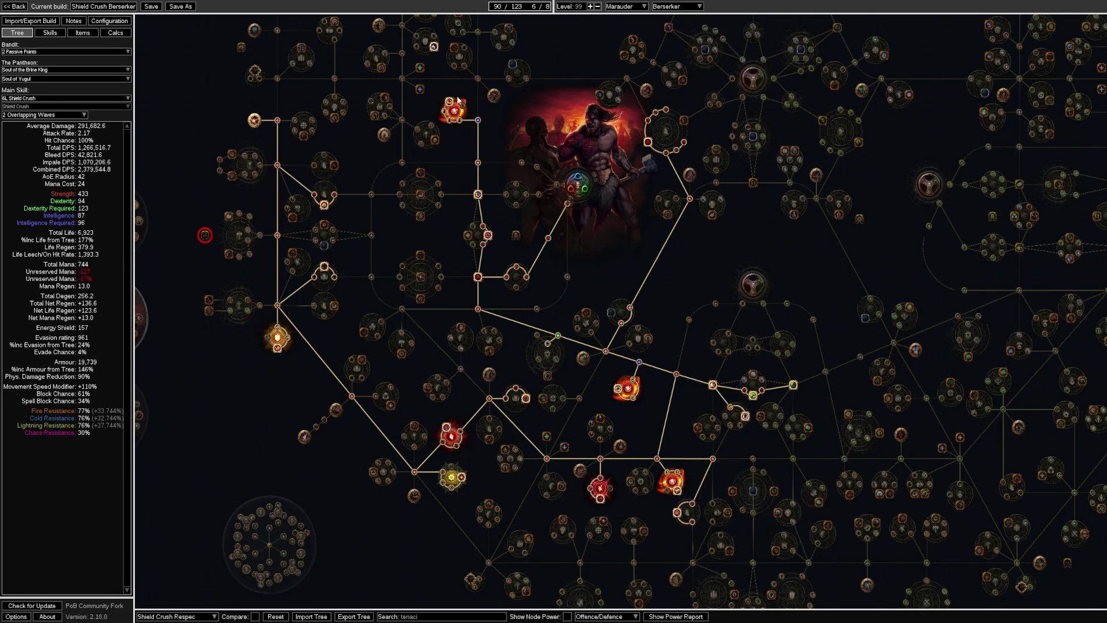
{"action": "mouse_move", "coordinate": [602, 493]}
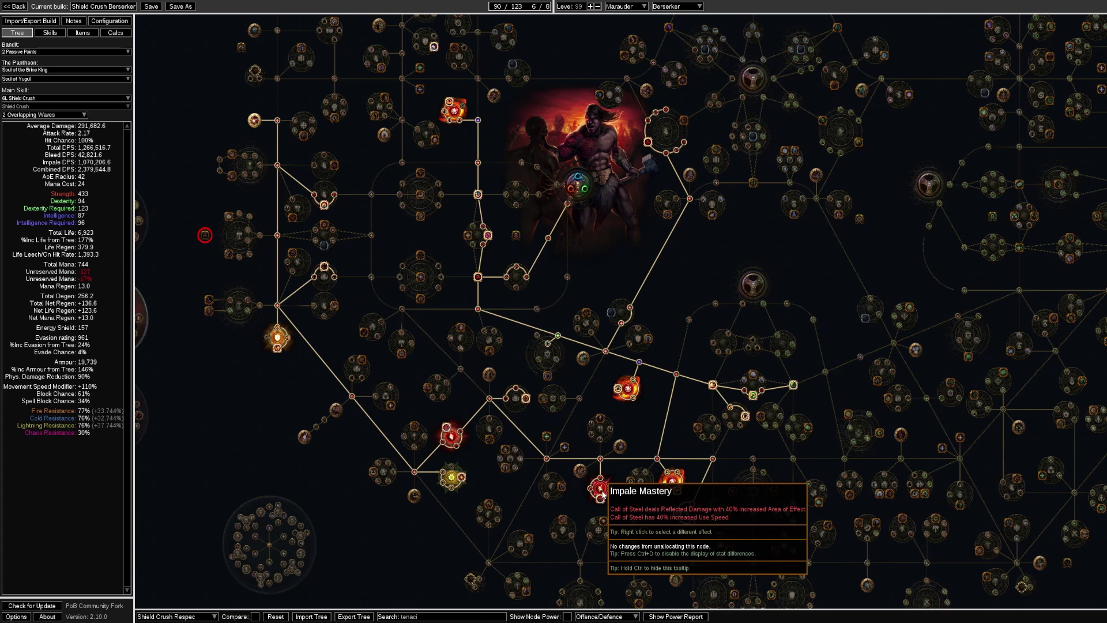
{"action": "scroll", "coordinate": [602, 493], "scroll_direction": "up", "scroll_amount": 4}
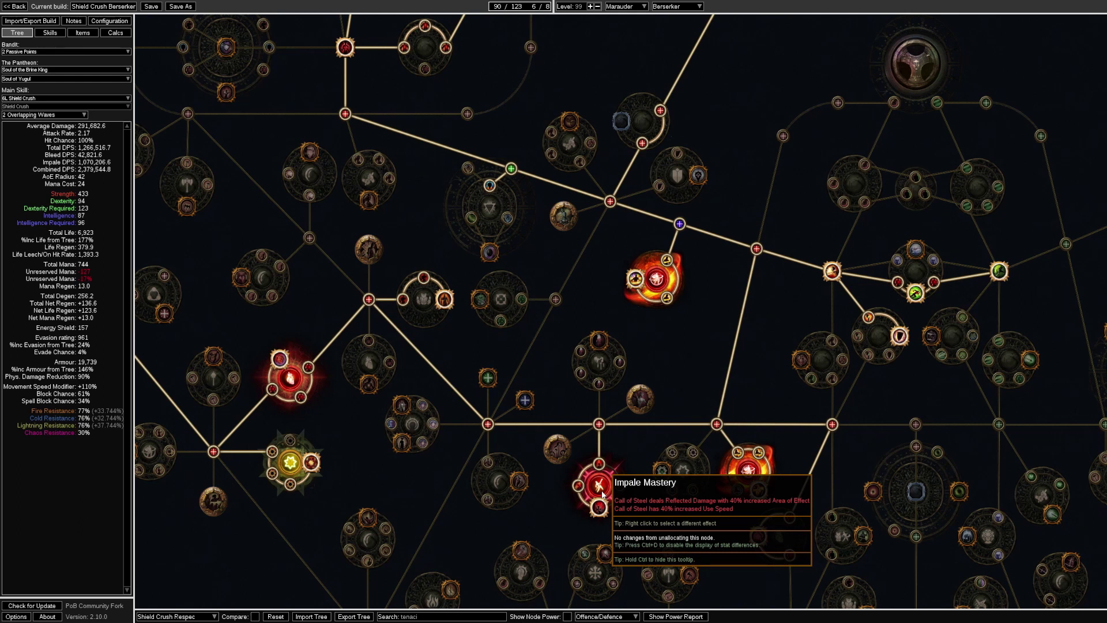
Examine the allocated clusters along the southwestern paths of the Shield Crush Respec tree.
{"action": "scroll", "coordinate": [602, 494], "scroll_direction": "down", "scroll_amount": 1}
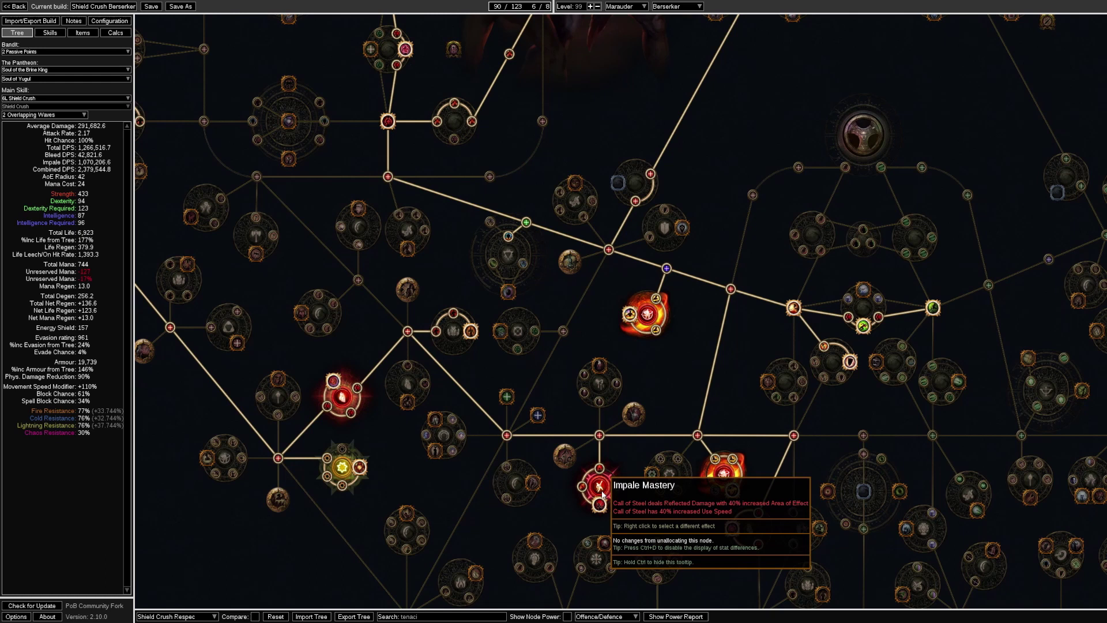
{"action": "left_click_drag", "start_coordinate": [415, 484], "coordinate": [583, 480]}
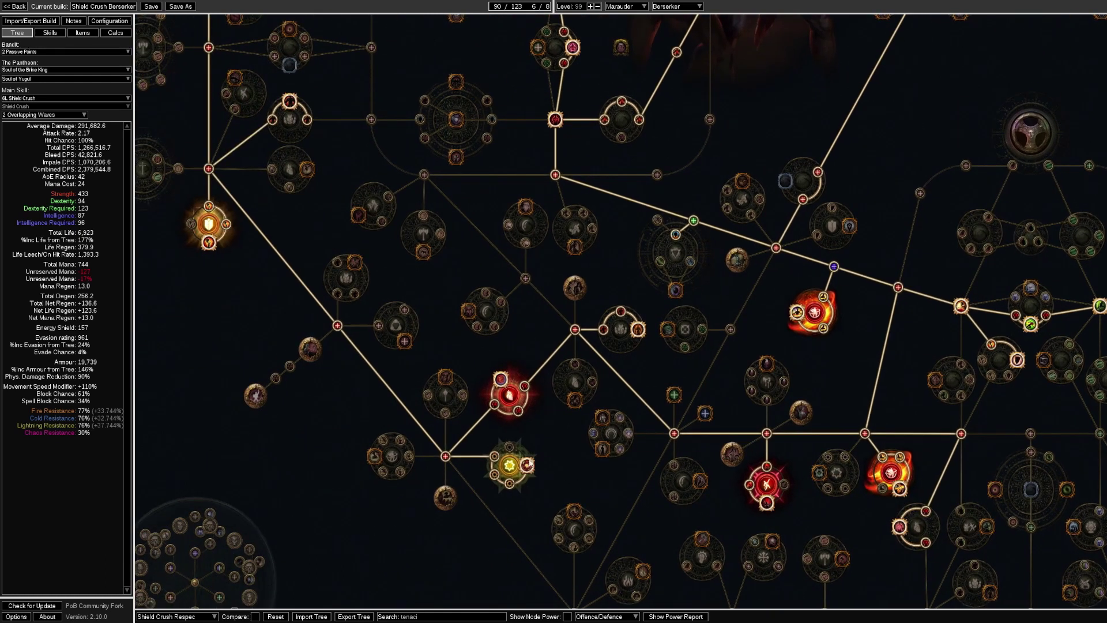
{"action": "mouse_move", "coordinate": [514, 475]}
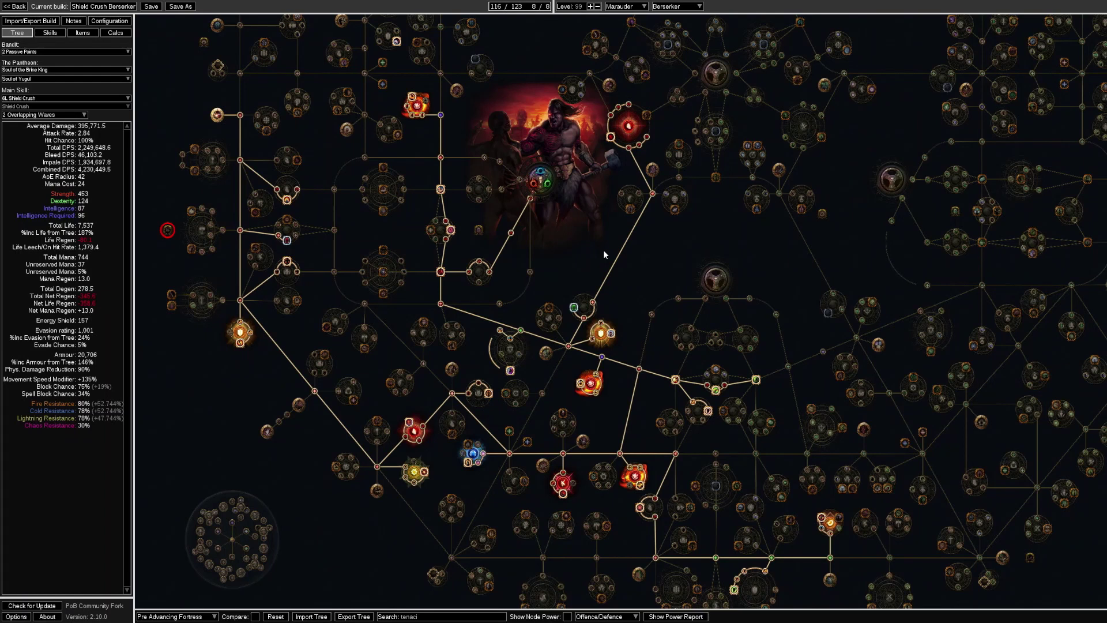
Examine the Prismatic Skin and Command of Steel nodes and the southern clusters on the Pre Advancing Fortress tree.
{"action": "left_click_drag", "start_coordinate": [603, 254], "coordinate": [599, 219]}
{"action": "mouse_move", "coordinate": [507, 341]}
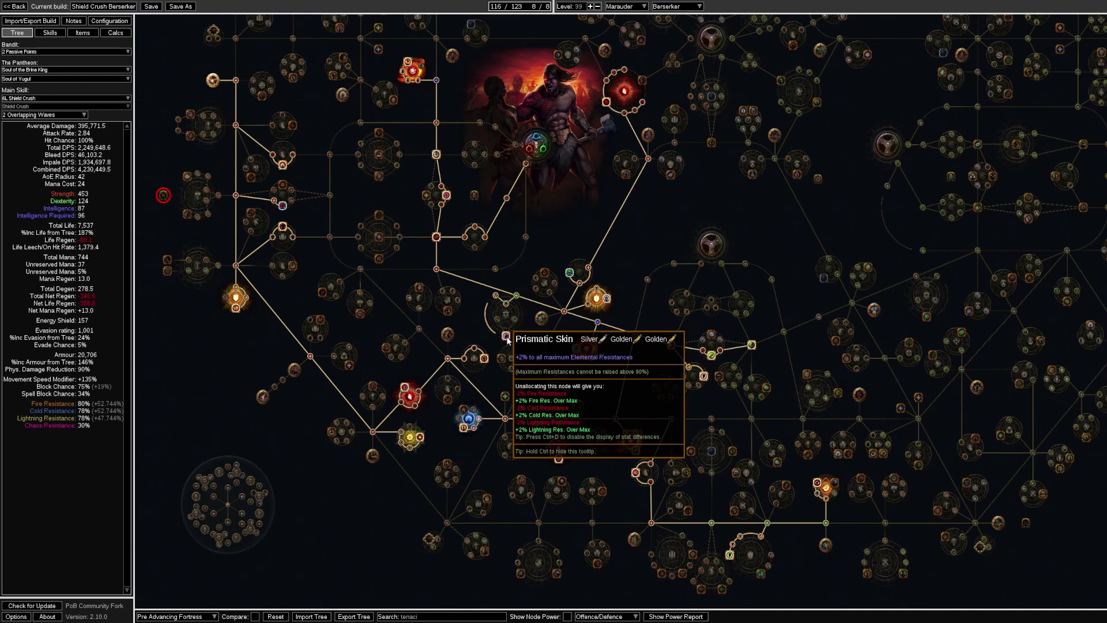
{"action": "mouse_move", "coordinate": [607, 301]}
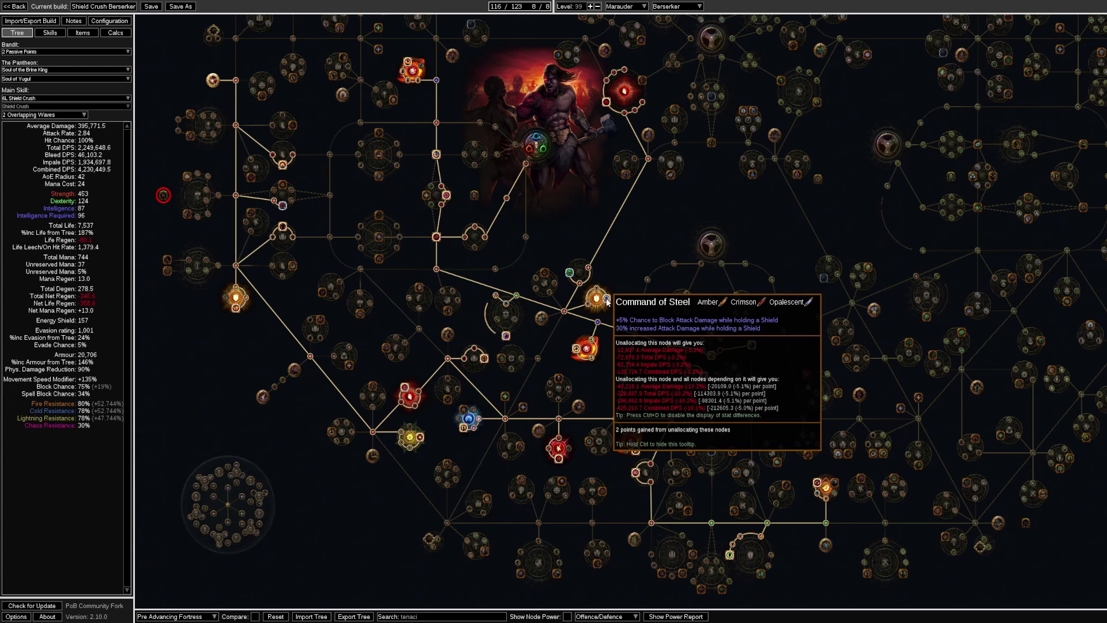
{"action": "left_click_drag", "start_coordinate": [666, 455], "coordinate": [594, 385]}
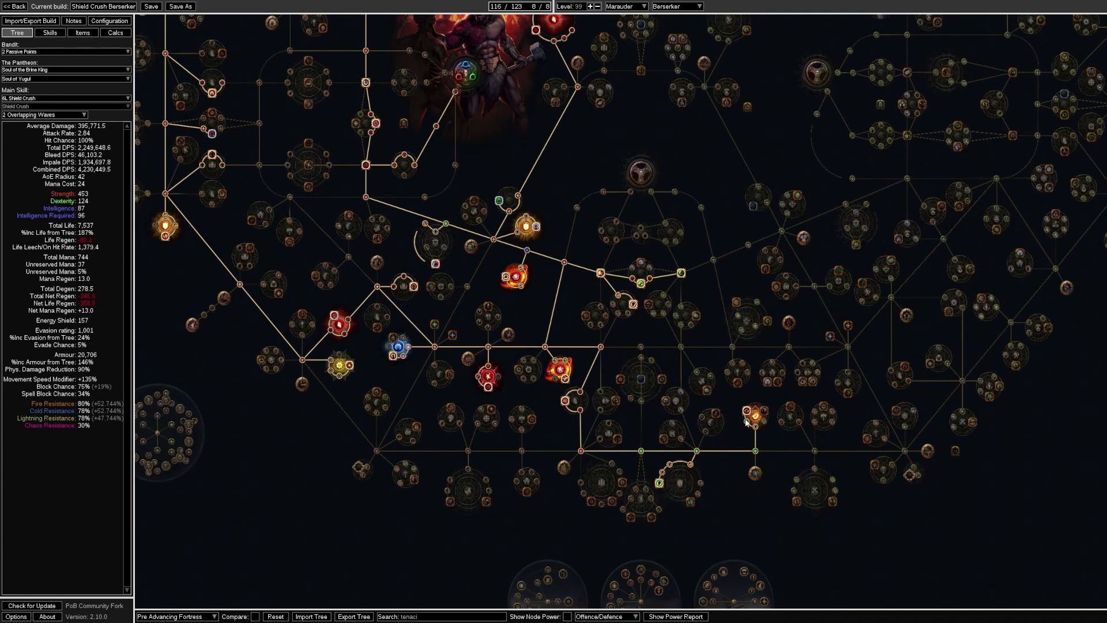
{"action": "mouse_move", "coordinate": [748, 412]}
{"action": "left_click_drag", "start_coordinate": [577, 247], "coordinate": [520, 256]}
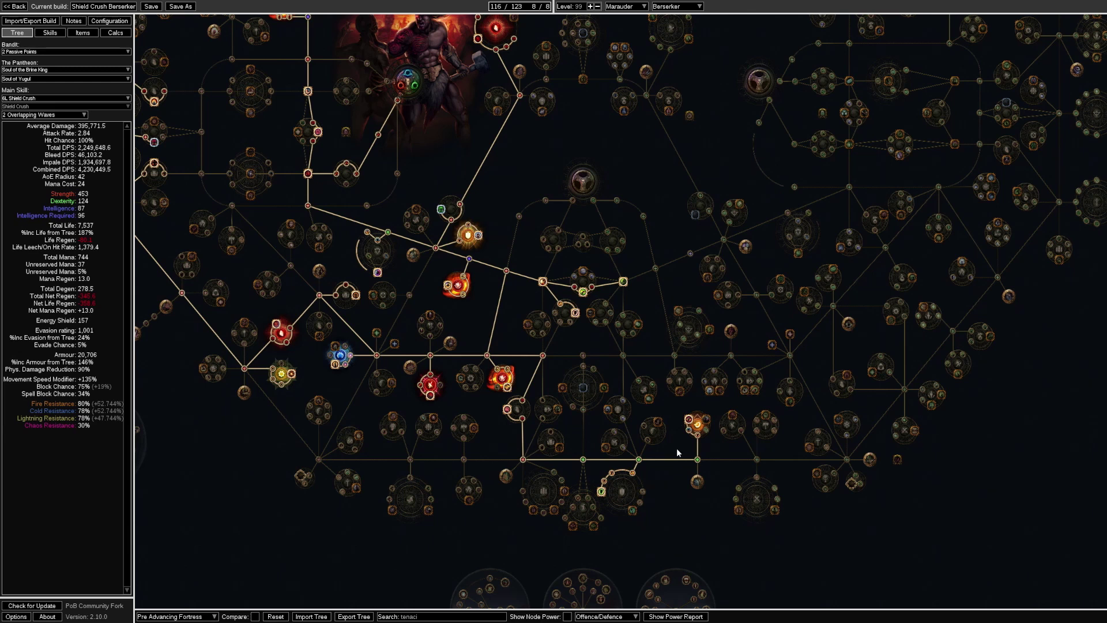
Load the Post Advancing Fortress passive tree and view its allocated paths.
{"action": "left_click", "coordinate": [170, 617]}
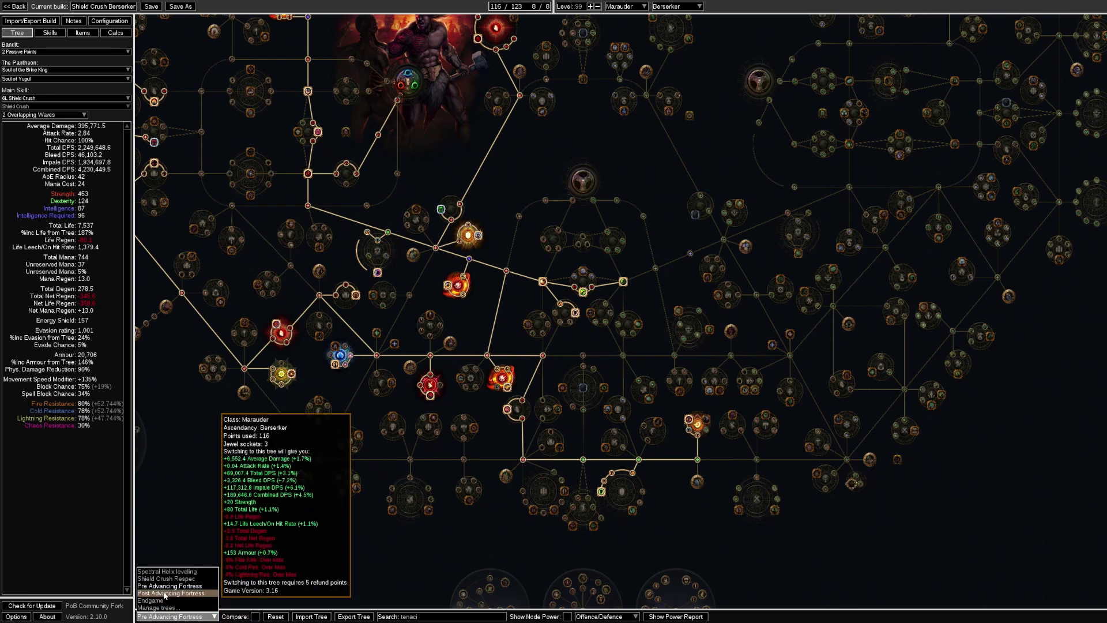
{"action": "left_click", "coordinate": [165, 593]}
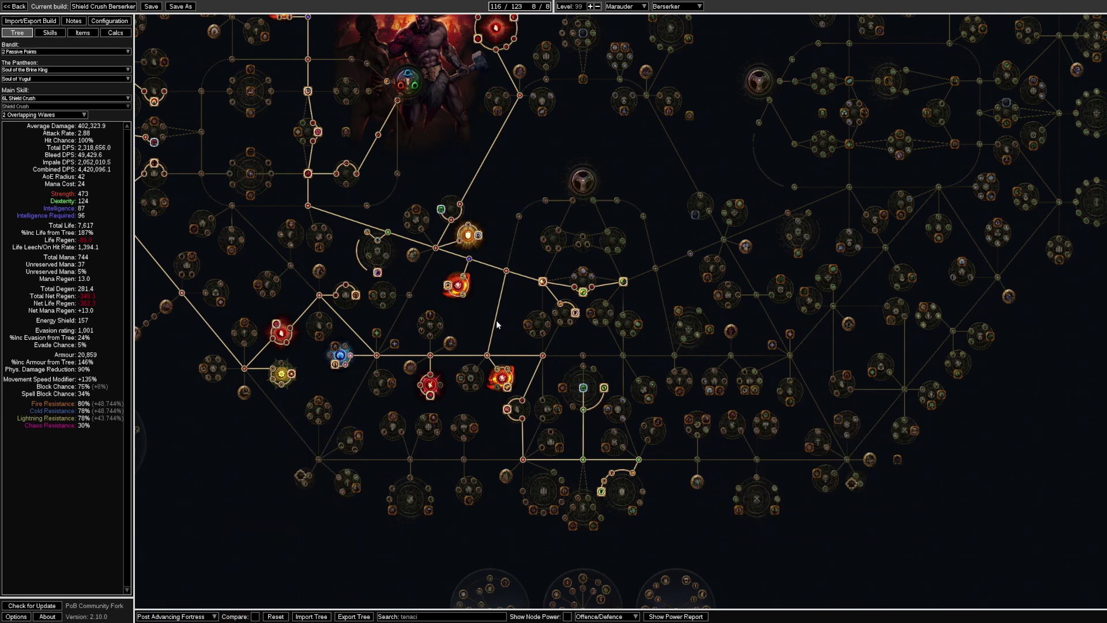
{"action": "left_click_drag", "start_coordinate": [497, 322], "coordinate": [625, 424]}
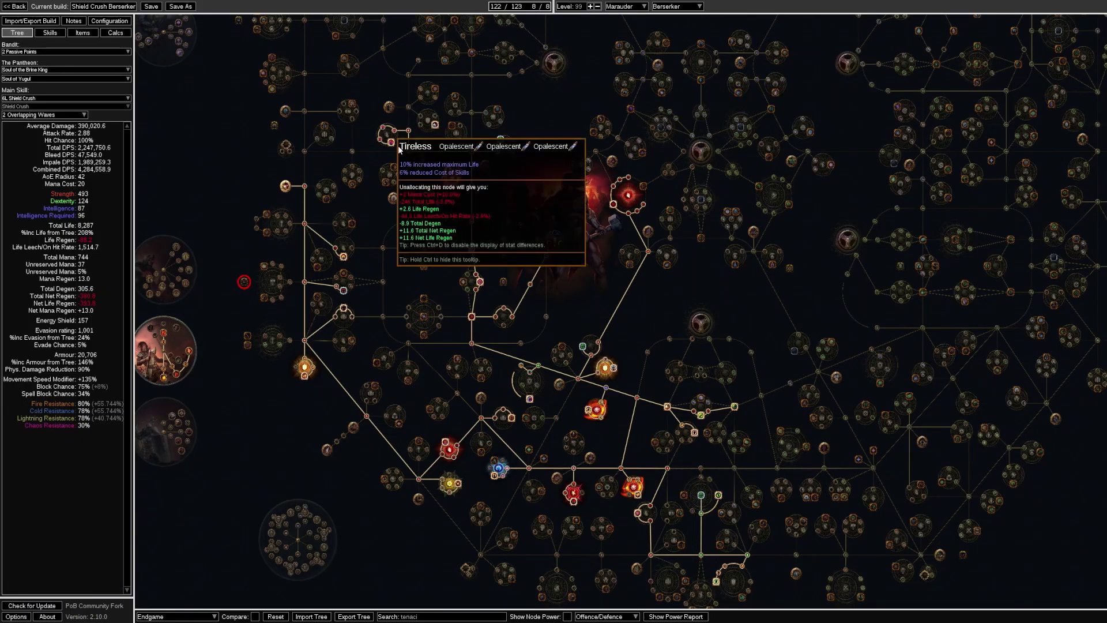
Examine the effects of the allocated Reservation Mastery node on the Endgame tree.
{"action": "scroll", "coordinate": [504, 320], "scroll_direction": "up", "scroll_amount": 5}
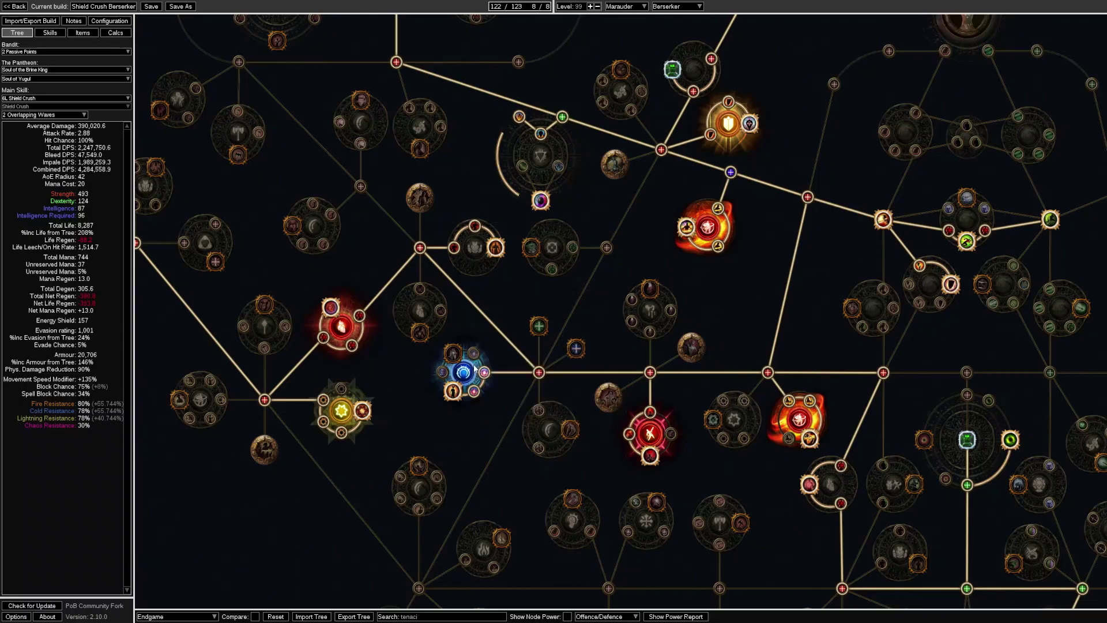
{"action": "mouse_move", "coordinate": [471, 369]}
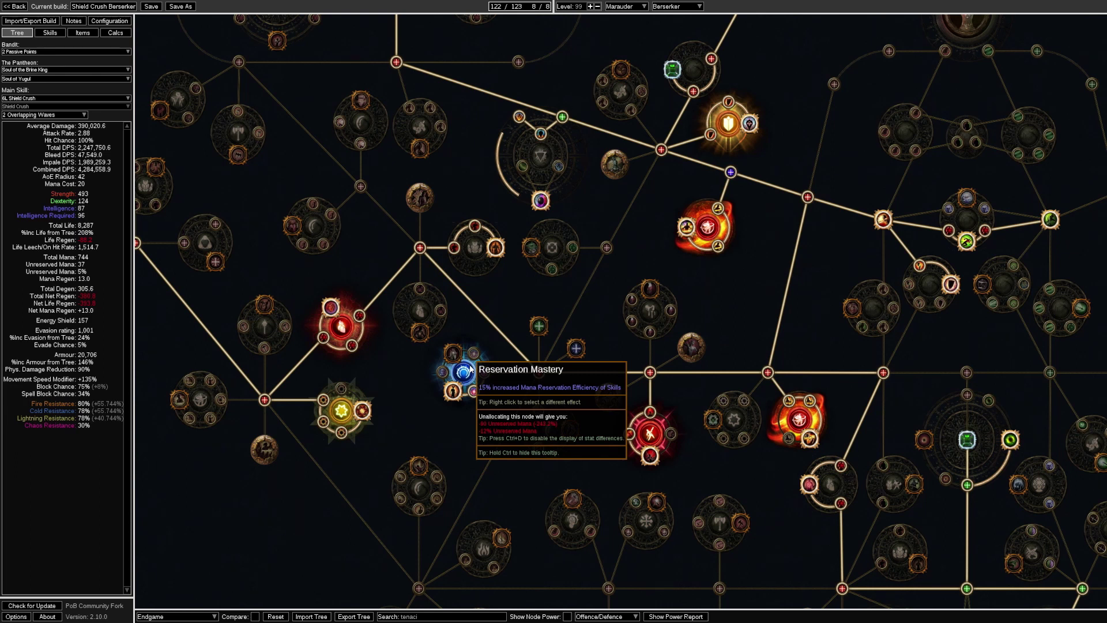
{"action": "scroll", "coordinate": [471, 369], "scroll_direction": "down", "scroll_amount": 4}
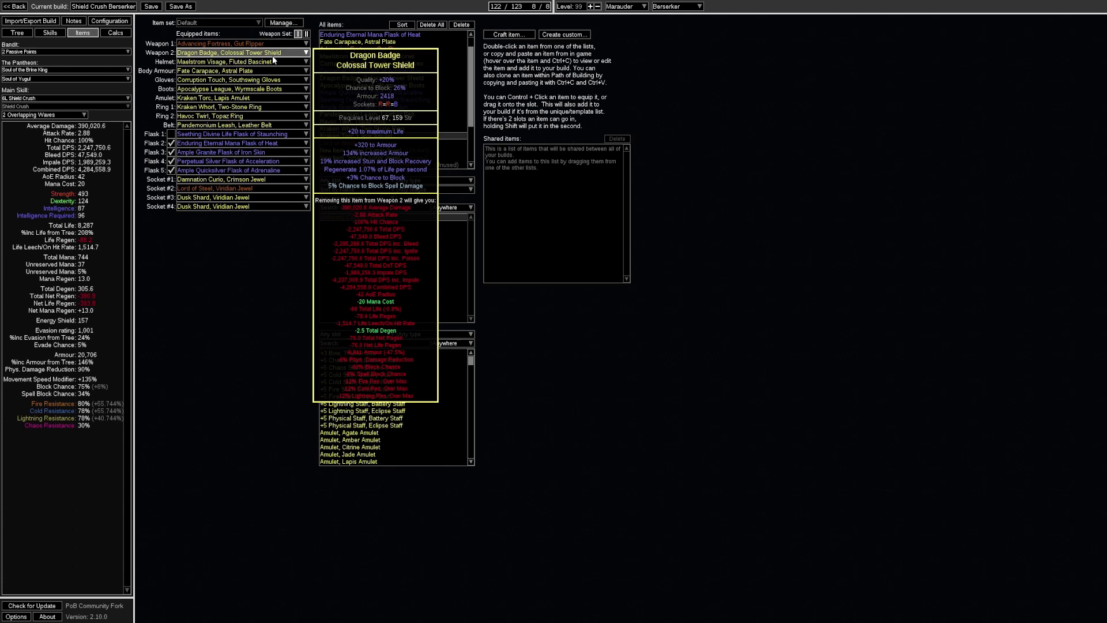
Compare the Crown of the Inward Eye, Prophet Crown, with the equipped Maelstrom Visage helmet.
{"action": "left_click", "coordinate": [269, 62]}
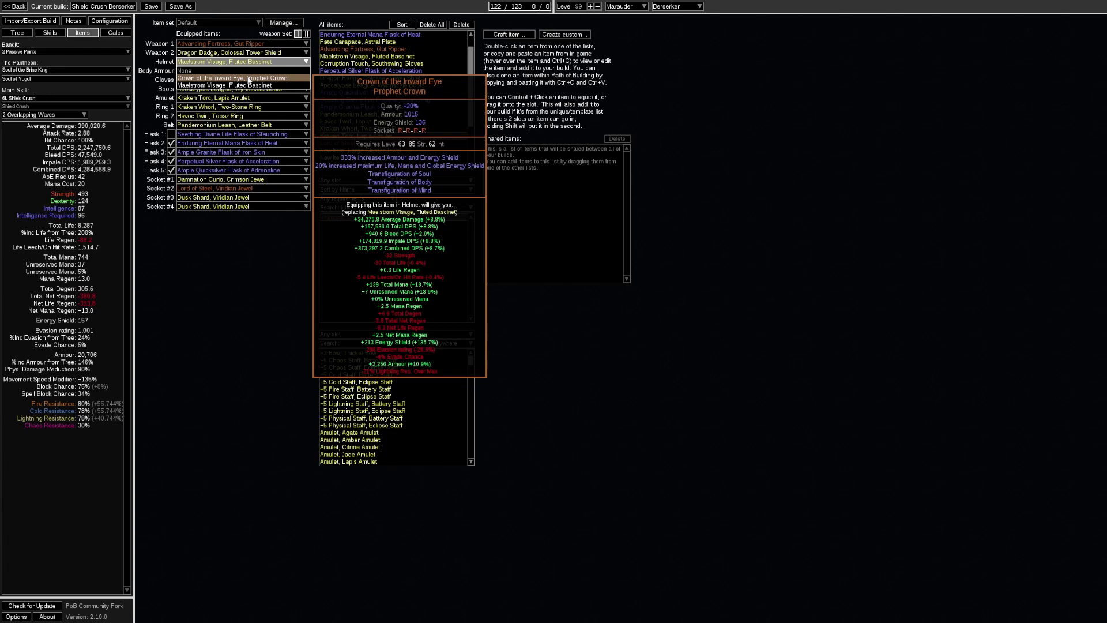
{"action": "left_click", "coordinate": [271, 83]}
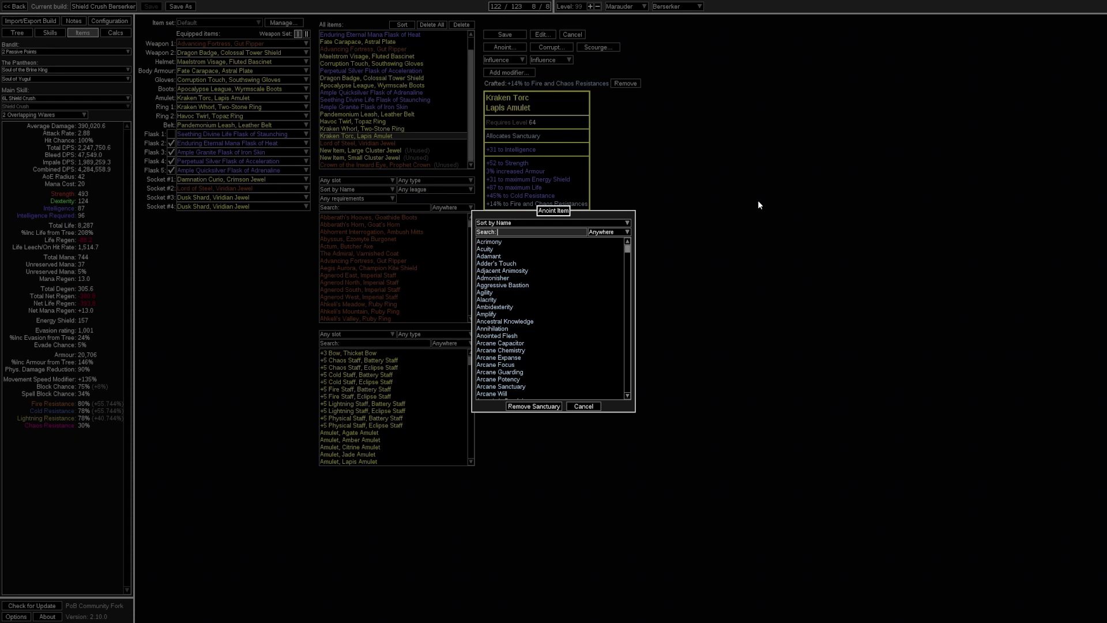
Look up the Sanctuary and Arcane Guarding anointments for the Kraken Torc amulet.
{"action": "type", "text": "sanctua"}
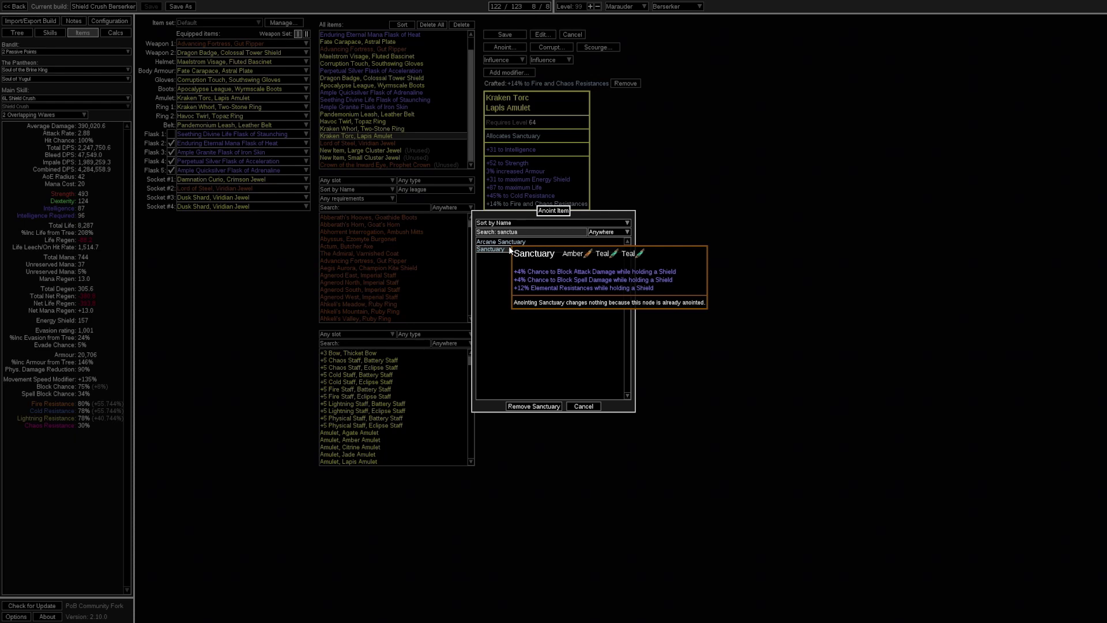
{"action": "double_click", "coordinate": [527, 232]}
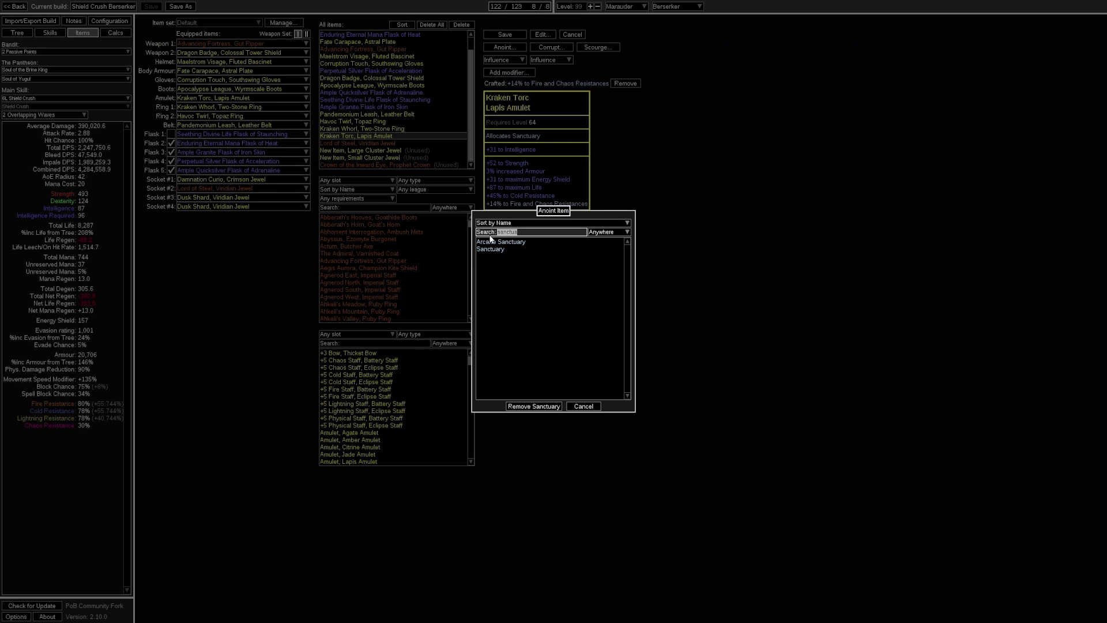
{"action": "type", "text": "arcane"}
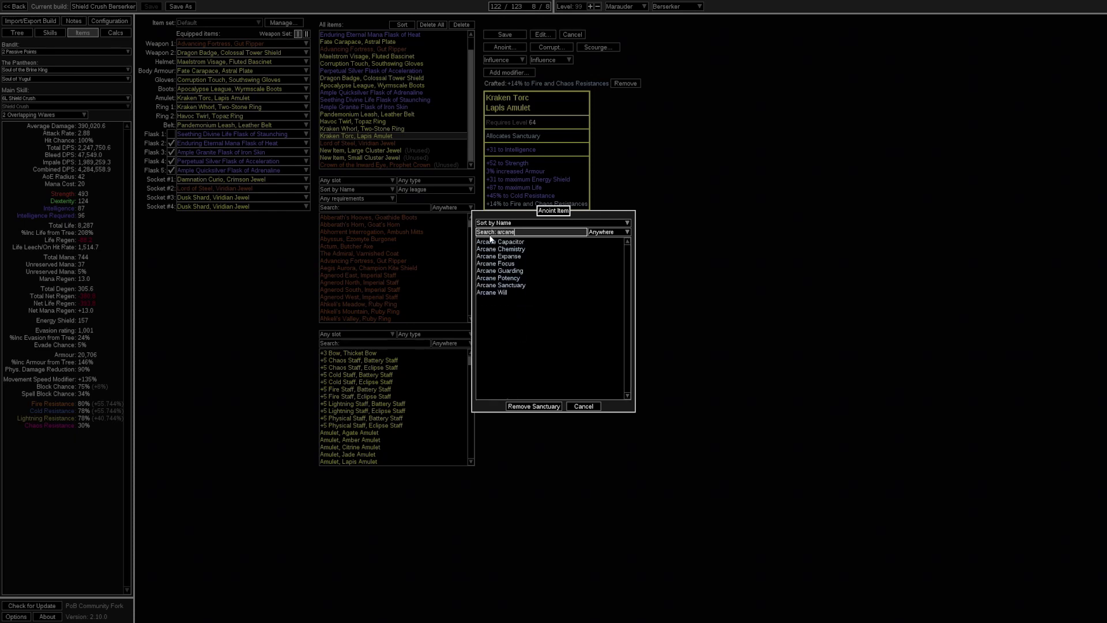
{"action": "type", "text": " gua"}
{"action": "mouse_move", "coordinate": [510, 244]}
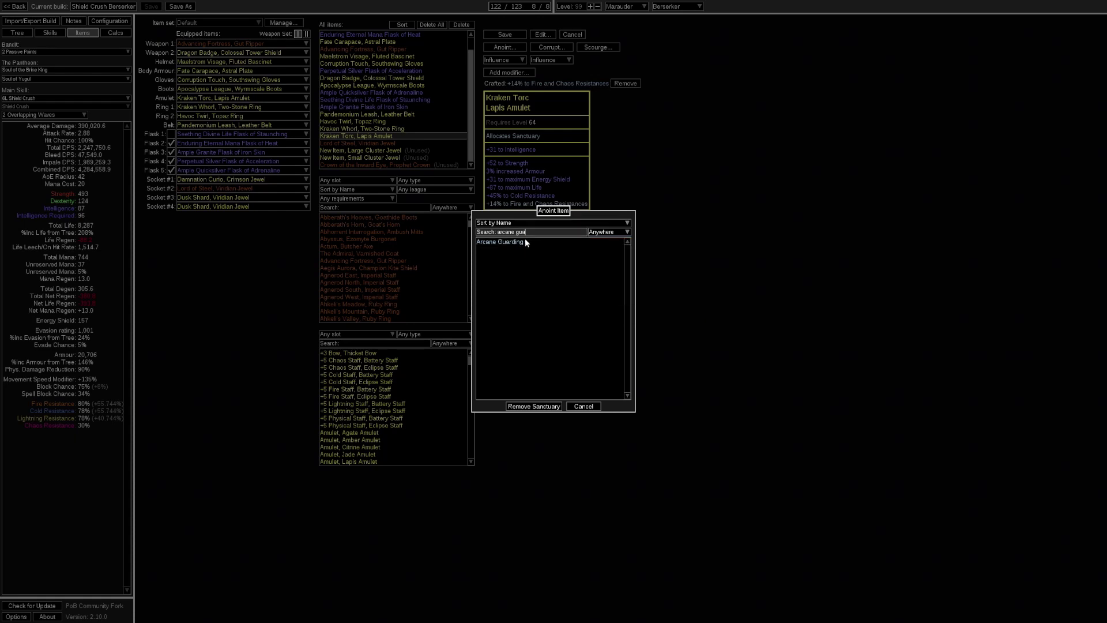
Search the amulet's anointments for "bru", and review the effects of anointing Discipline and Training.
{"action": "left_click_drag", "start_coordinate": [522, 236], "coordinate": [483, 239]}
{"action": "type", "text": "brutal"}
{"action": "mouse_move", "coordinate": [500, 242]}
{"action": "left_click_drag", "start_coordinate": [529, 232], "coordinate": [484, 240]}
{"action": "type", "text": "dis"}
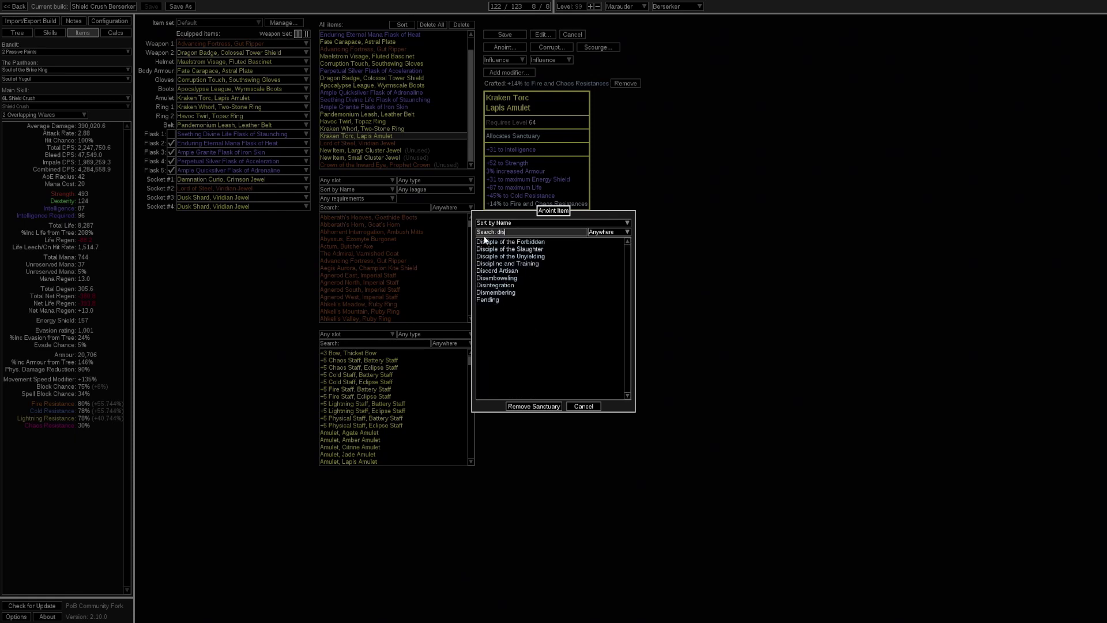
{"action": "type", "text": "cip"}
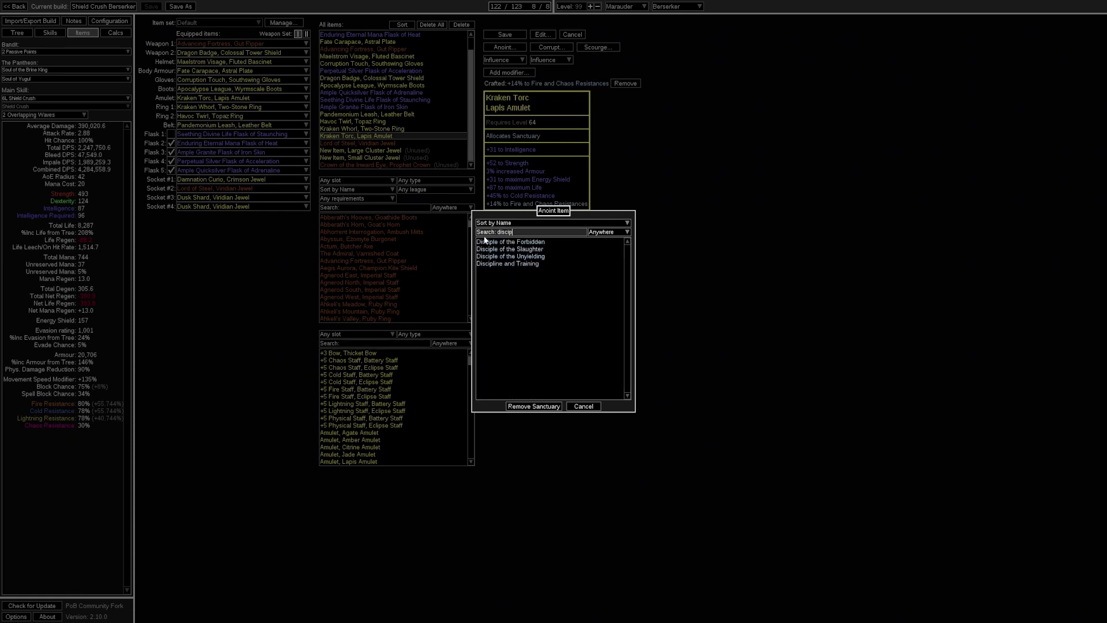
{"action": "left_click", "coordinate": [511, 264]}
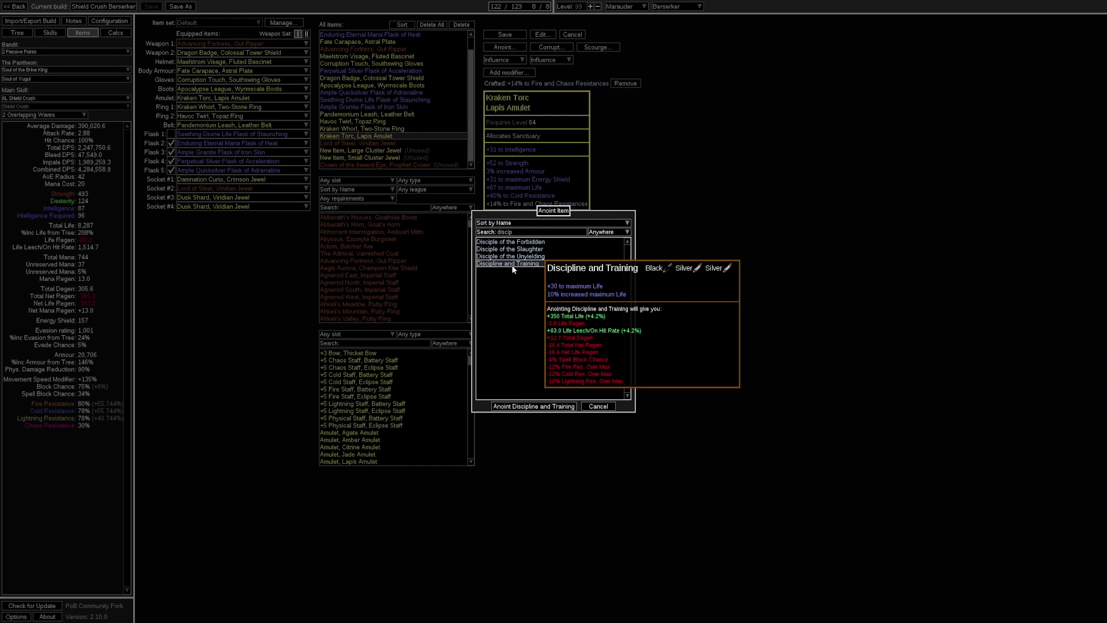
Look up the Charisma and Tenacity anointments for the Kraken Torc amulet.
{"action": "left_click_drag", "start_coordinate": [514, 232], "coordinate": [482, 236]}
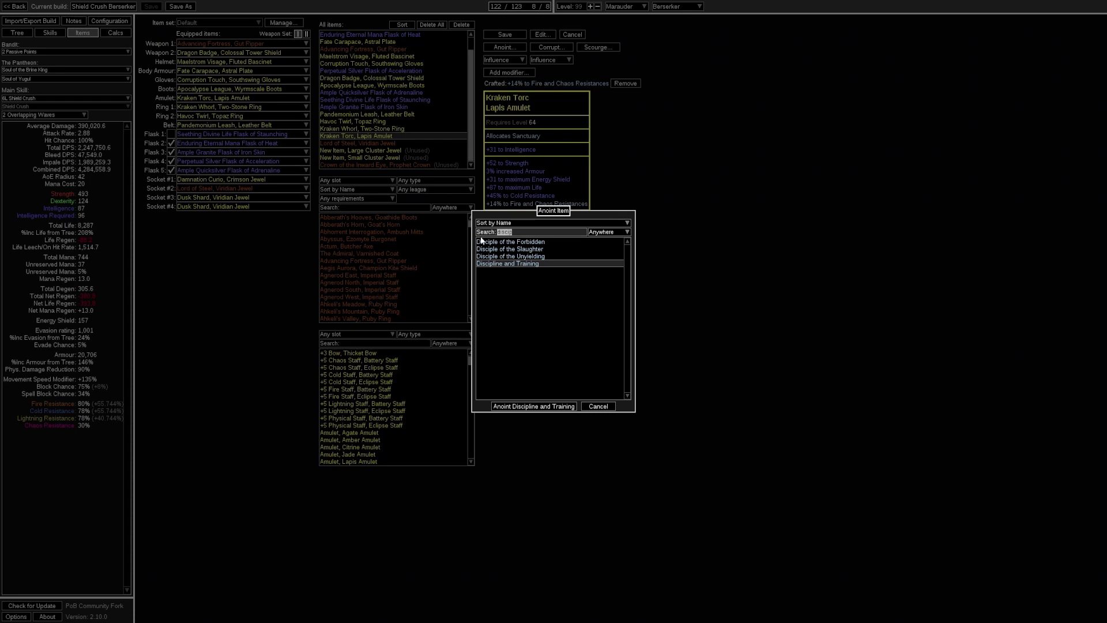
{"action": "type", "text": "charisma"}
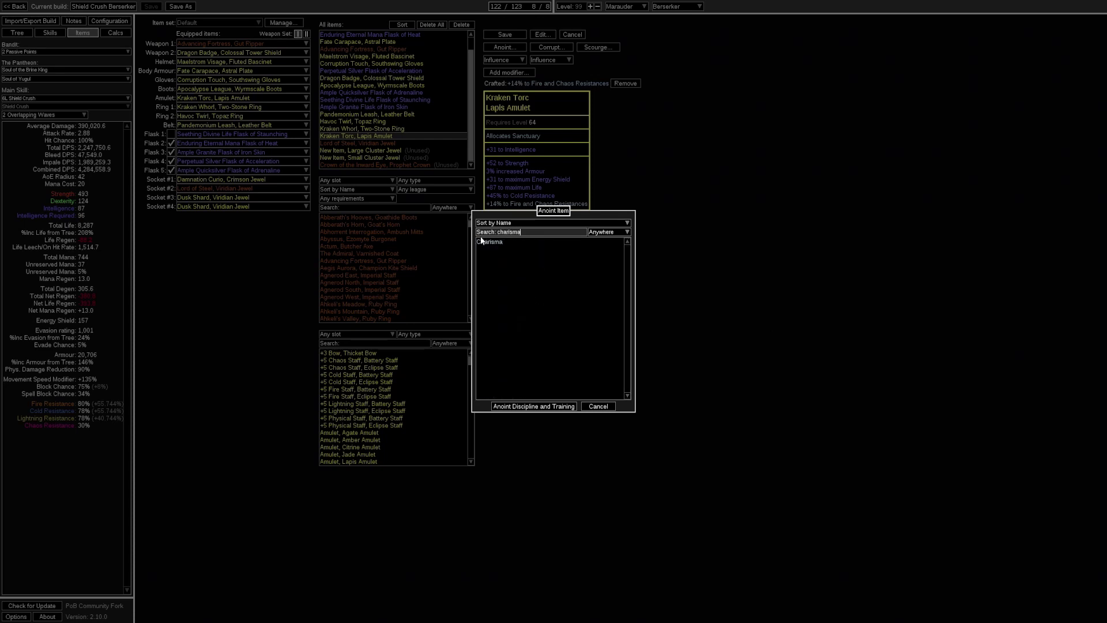
{"action": "left_click", "coordinate": [502, 243]}
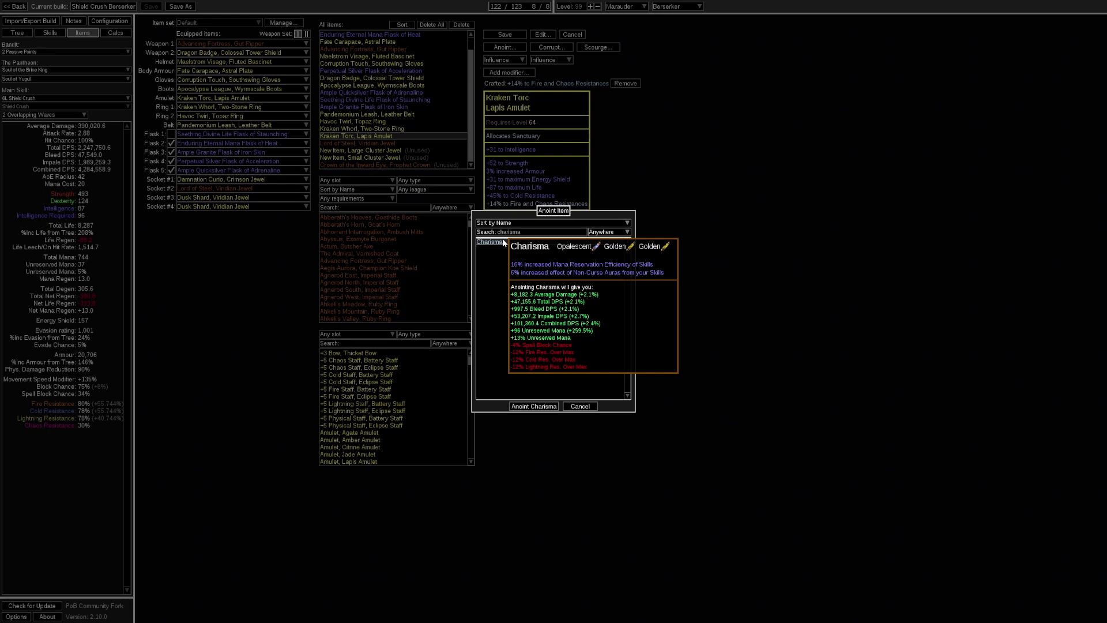
{"action": "left_click_drag", "start_coordinate": [525, 232], "coordinate": [457, 230]}
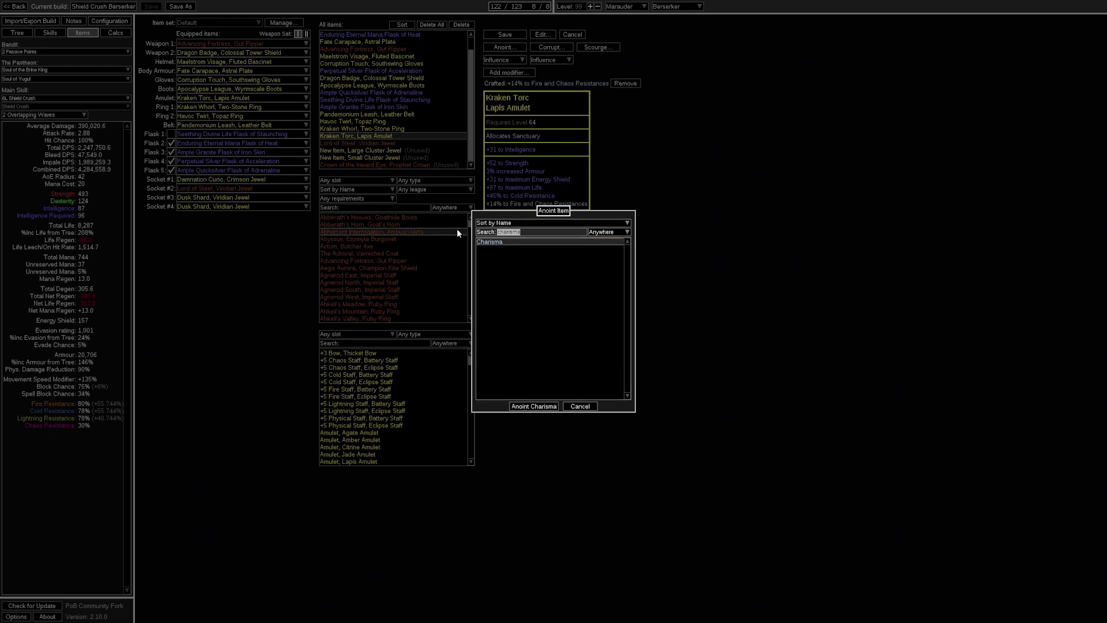
{"action": "type", "text": "tena"}
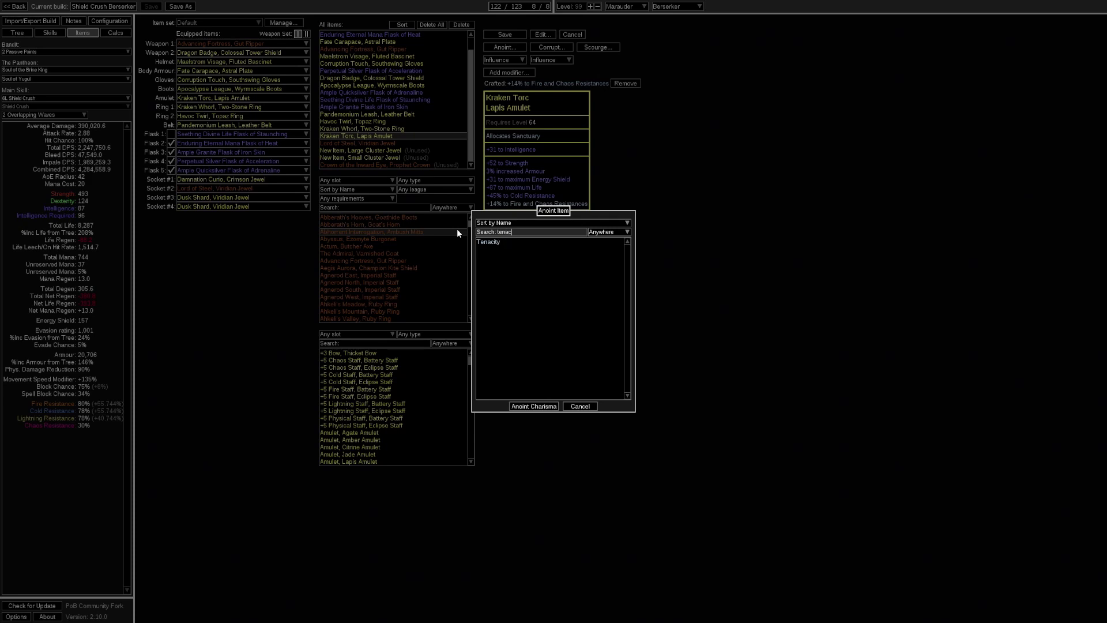
{"action": "type", "text": "c"}
{"action": "mouse_move", "coordinate": [525, 241]}
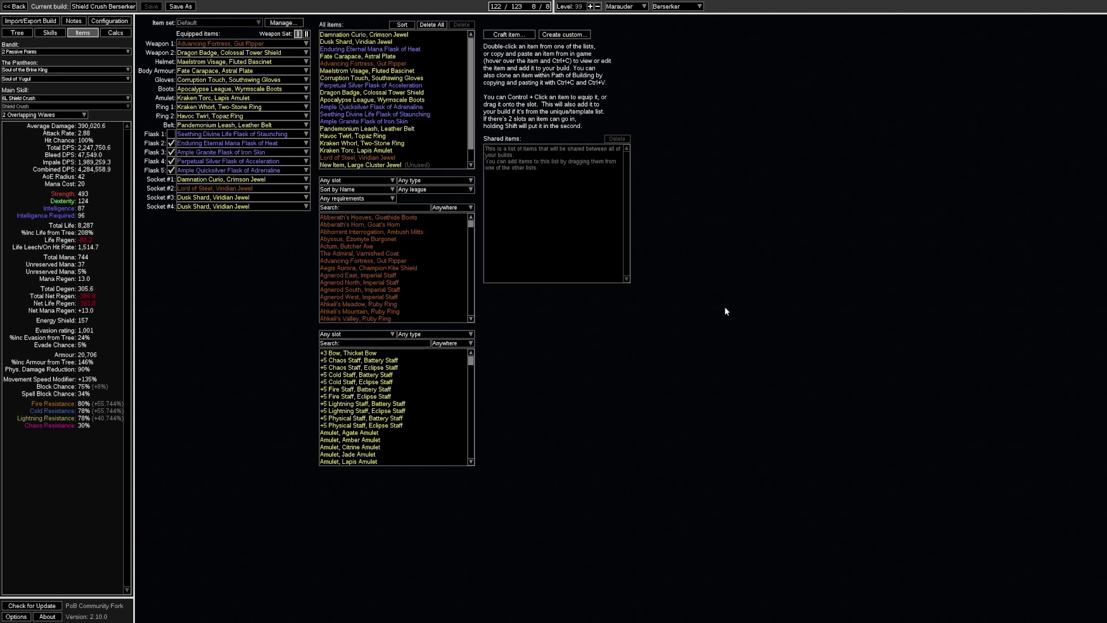
Return from the equipped items to the Endgame passive tree.
{"action": "mouse_move", "coordinate": [208, 145]}
{"action": "key", "text": "ctrl+1"}
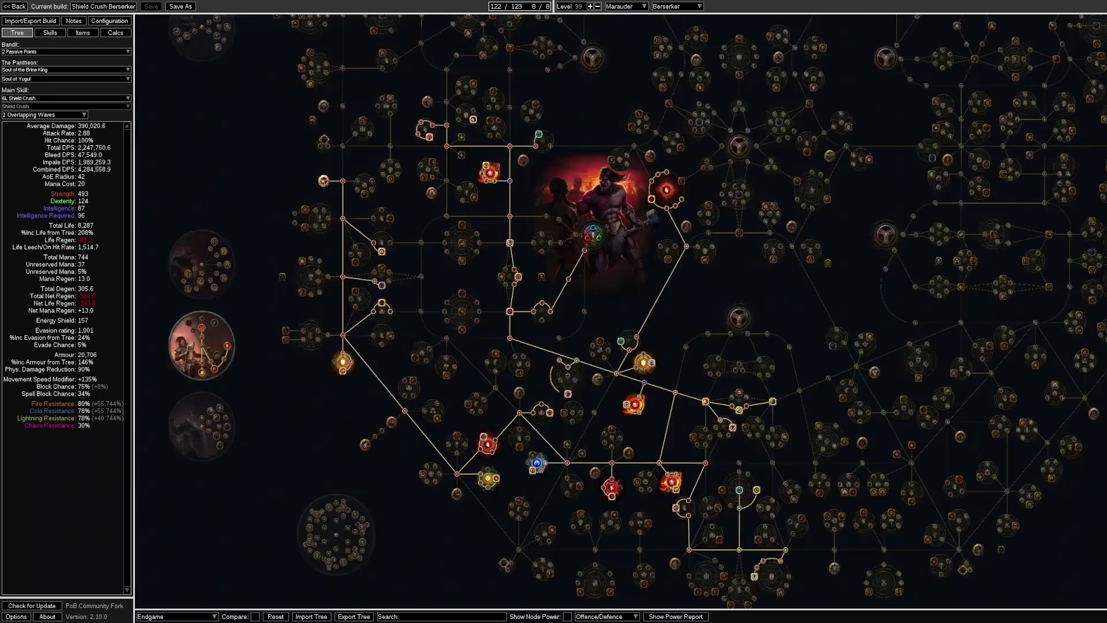